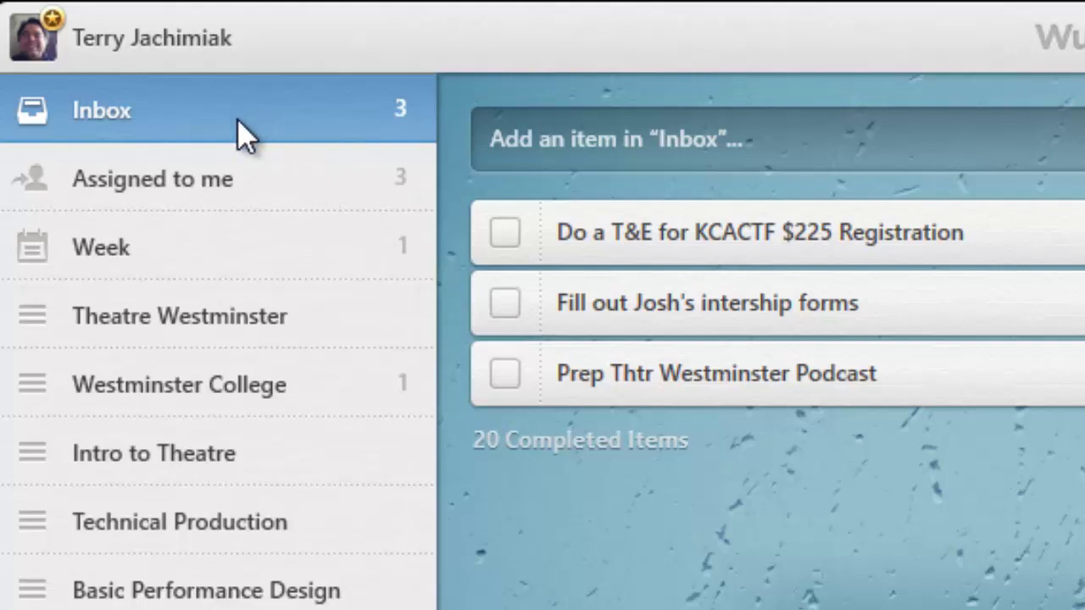
Look through the Inbox, Assigned to me, Week and Theatre Westminster views, and browse the remaining lists down to Shopping.
left_click(243, 177)
left_click(246, 247)
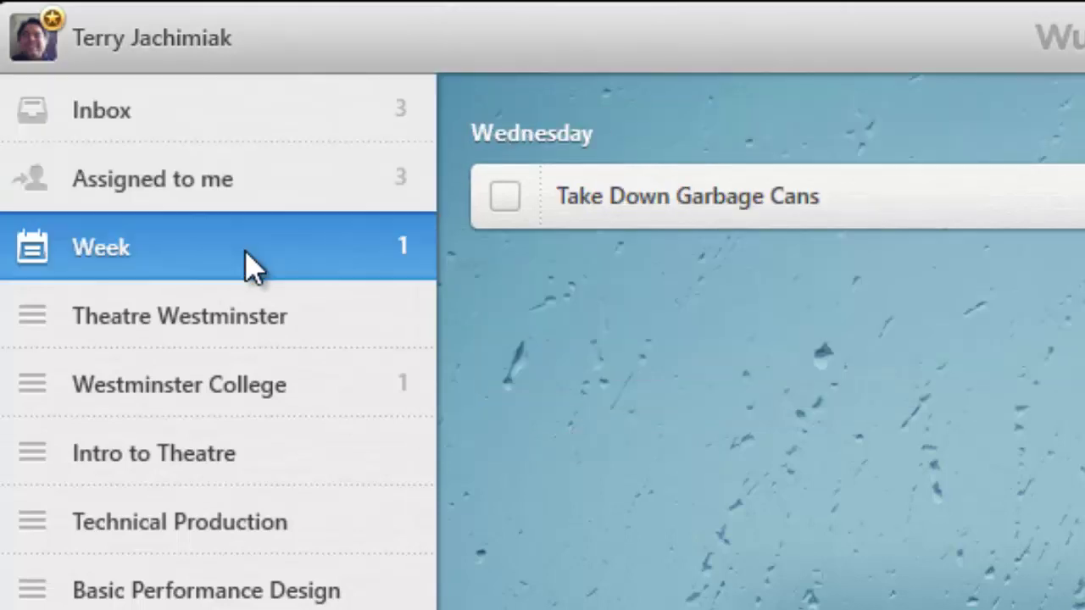
left_click(259, 329)
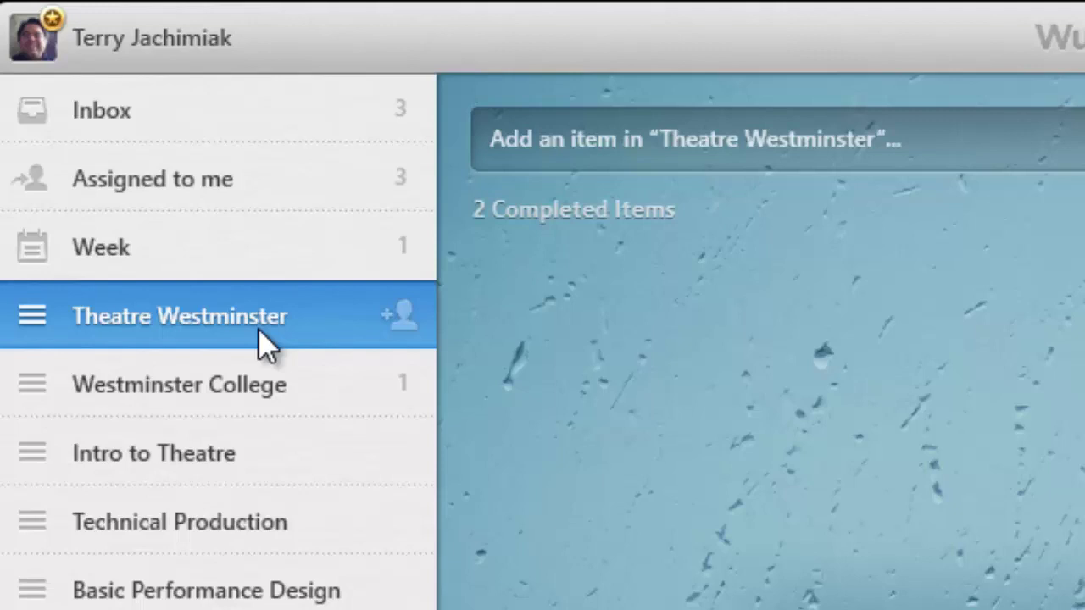
left_click(178, 110)
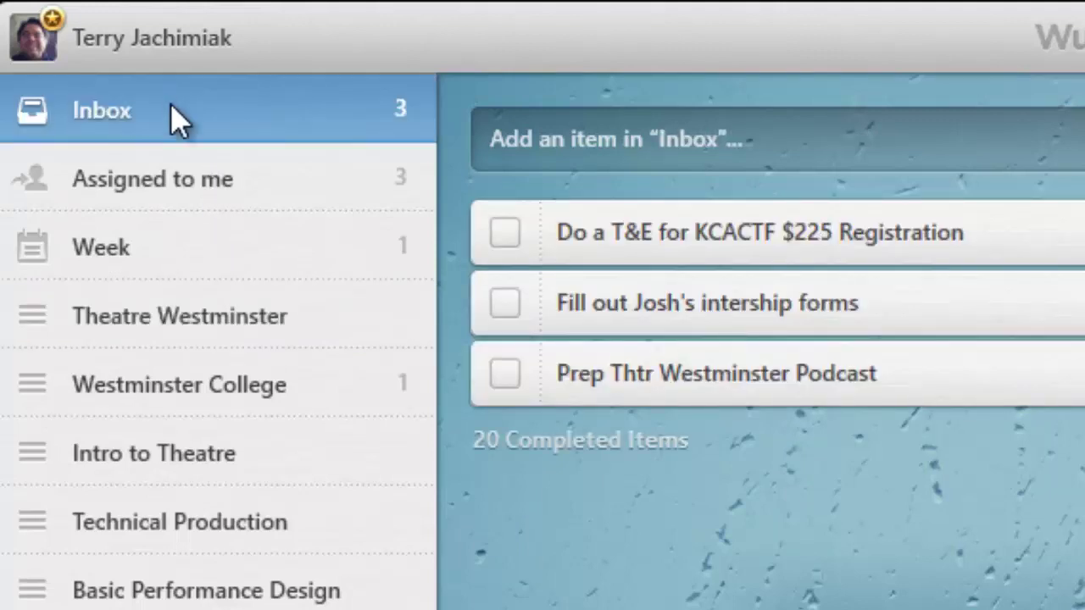
left_click(182, 180)
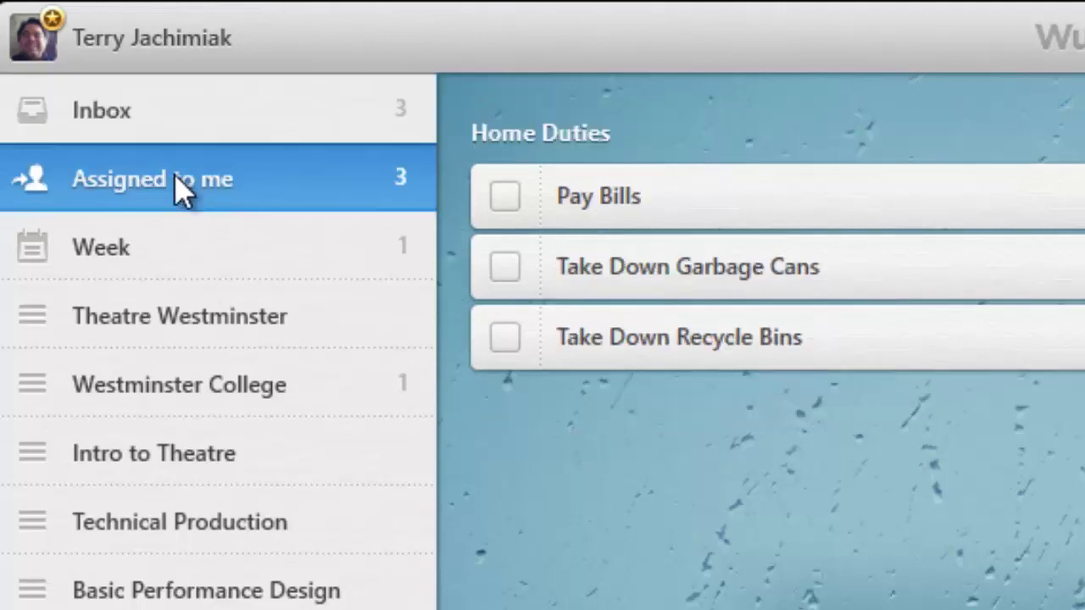
left_click(199, 265)
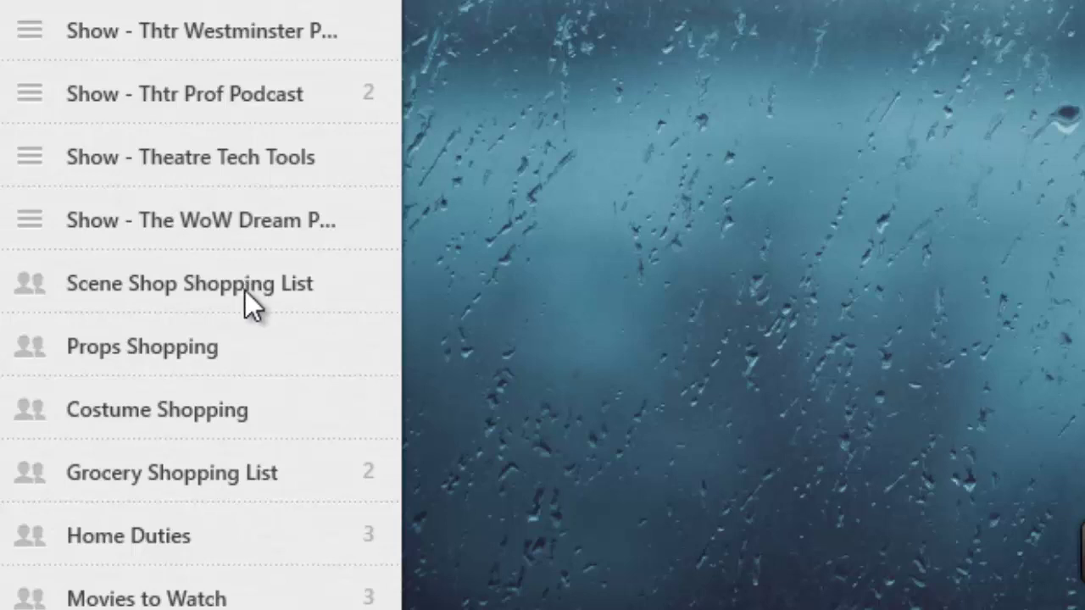
scroll(242, 318, "down", 3)
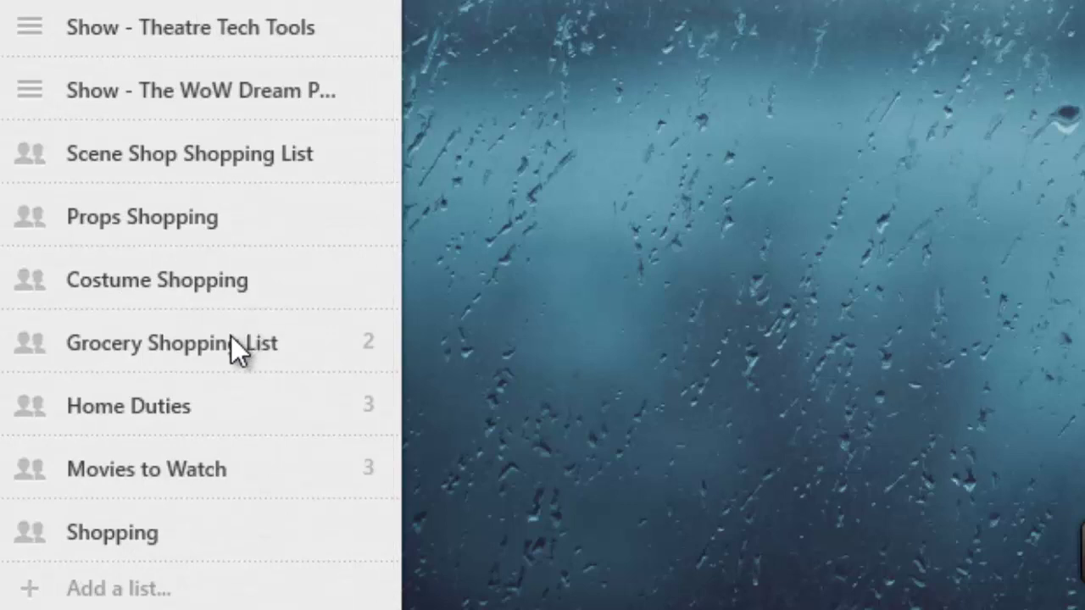
scroll(230, 336, "up", 3)
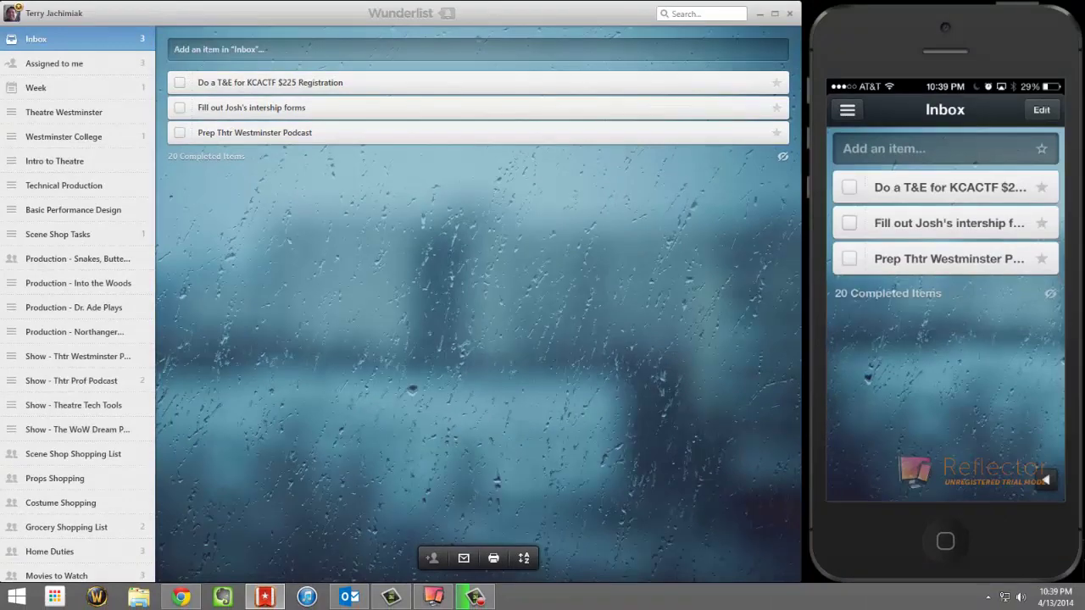
Show the new-item entry in the Inbox and in the "Production - Snakes, Butterbeans, and the Discovery of Electricity" list.
left_click(209, 49)
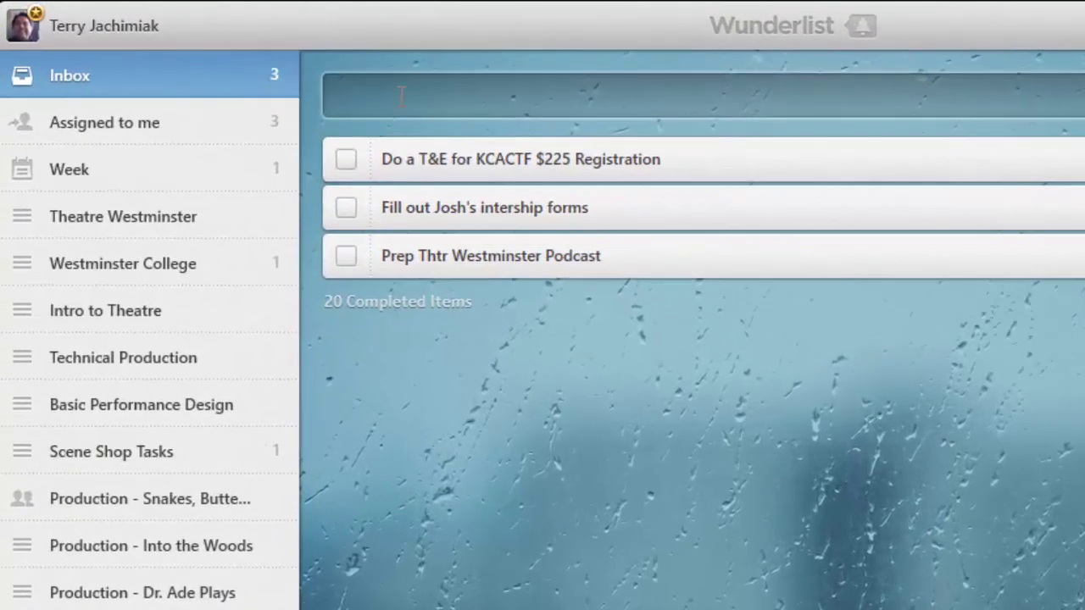
left_click(103, 498)
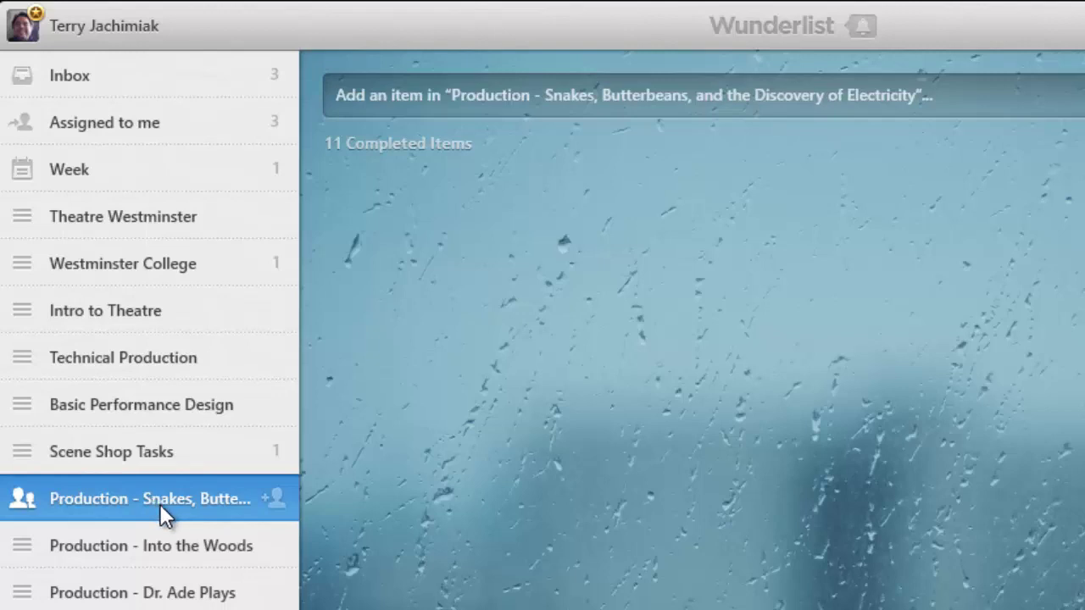
left_click(457, 98)
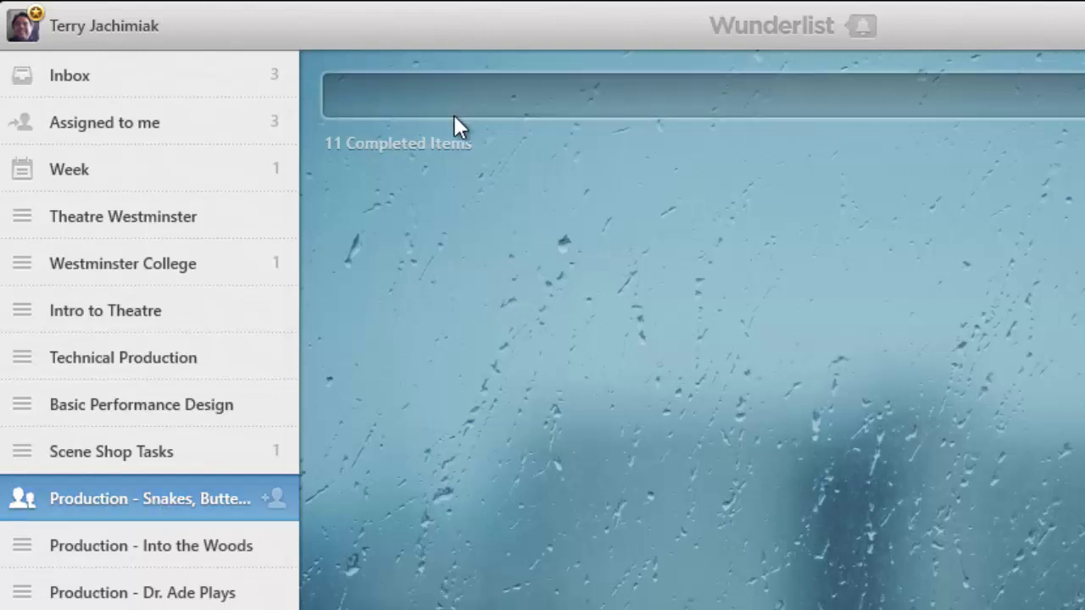
Add the item "Write Intro to Theatre Quiz" to the Inbox.
left_click(167, 85)
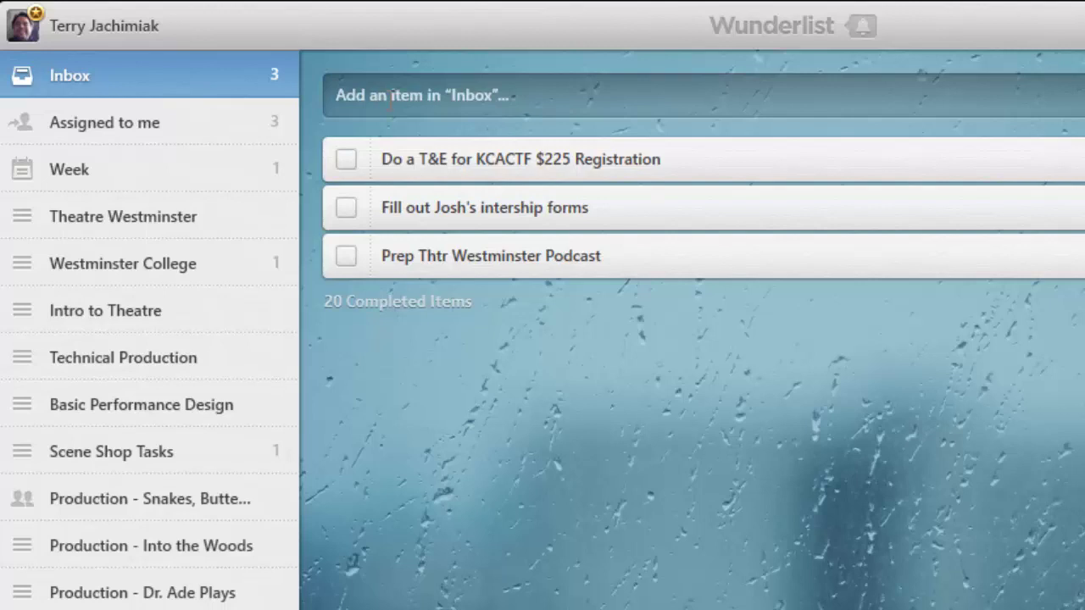
left_click(379, 110)
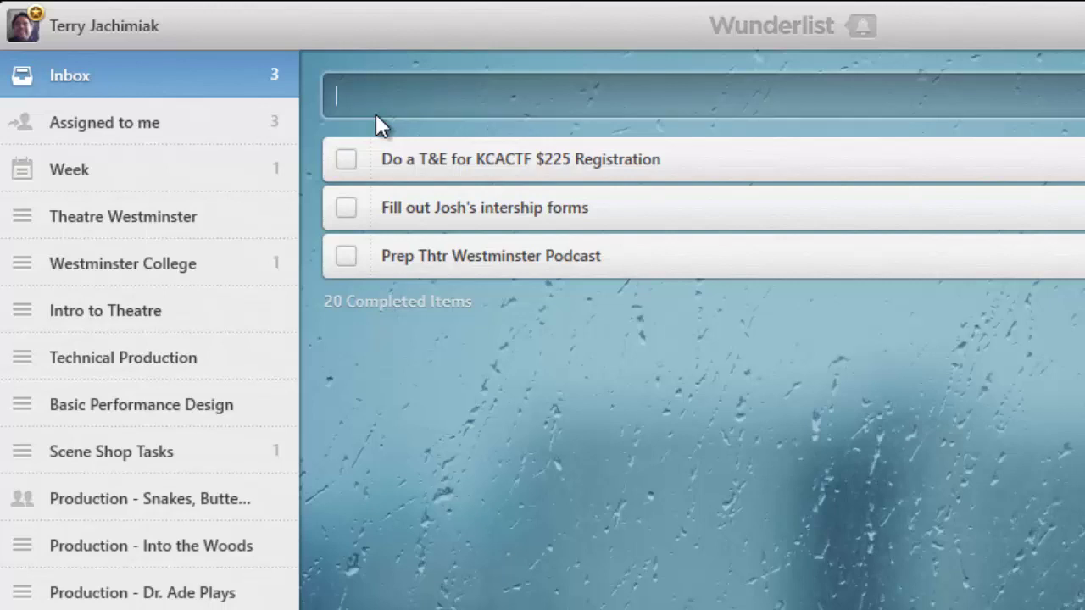
type("Write Intro to T")
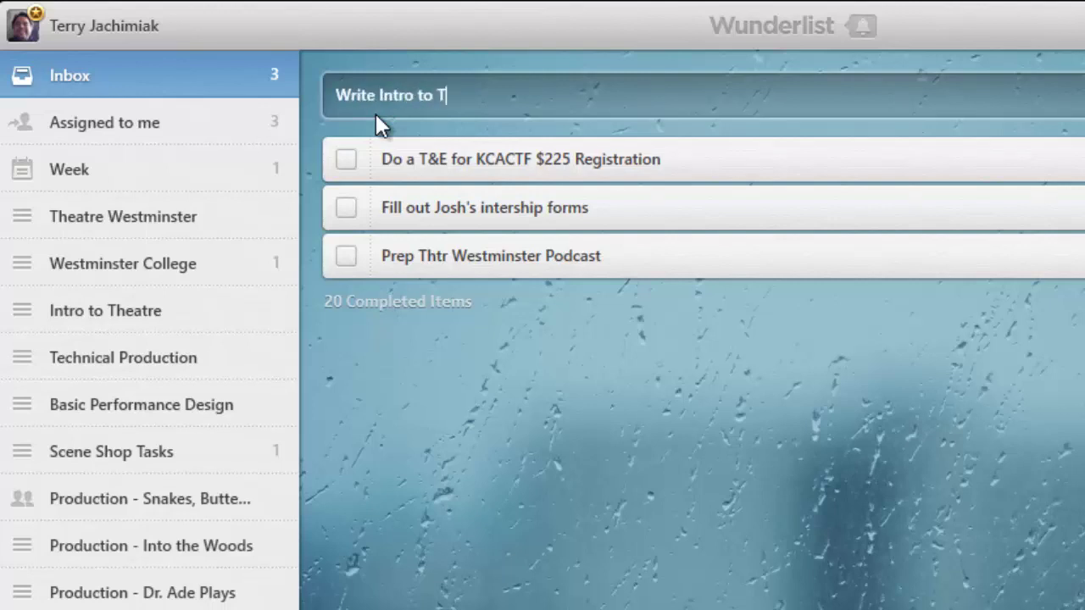
type("heatre Quiz")
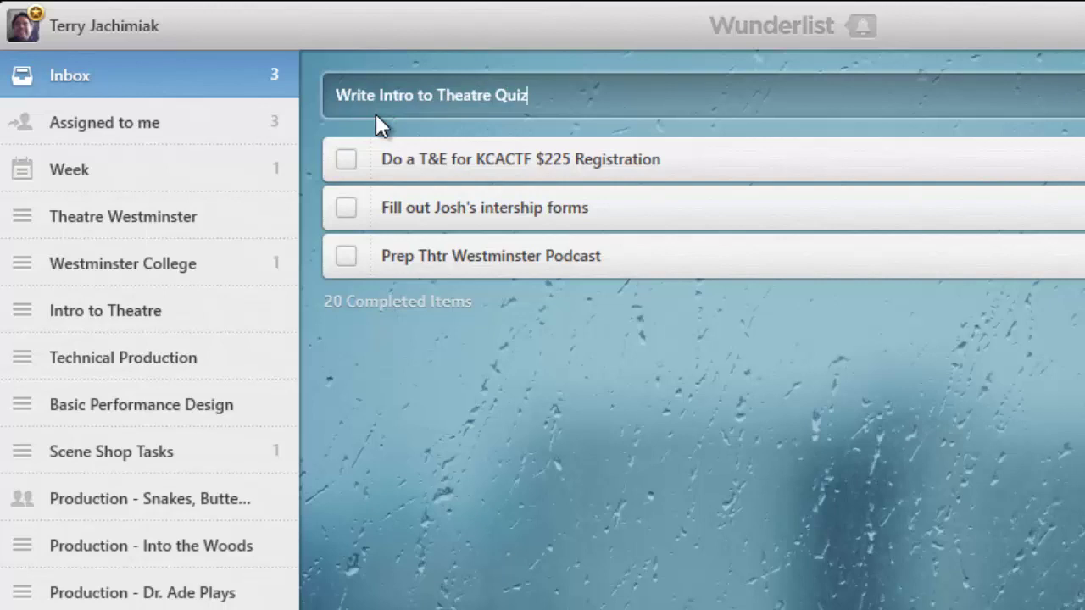
key("Return")
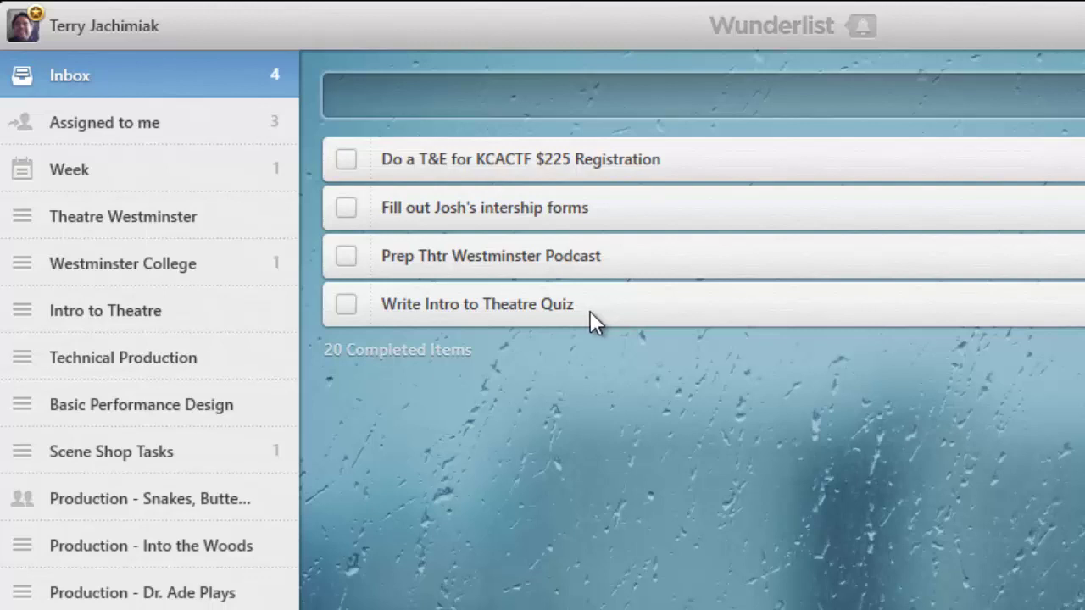
Move the "Write Intro to Theatre Quiz" item from the Inbox to the Intro to Theatre list and open that list.
left_click_drag(621, 310, 209, 314)
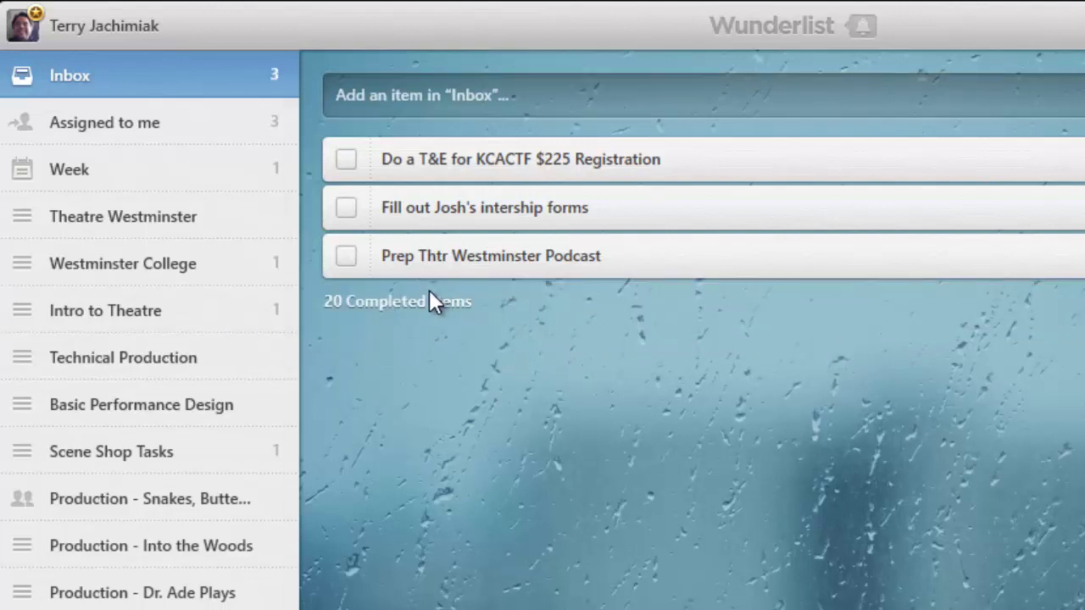
left_click(154, 324)
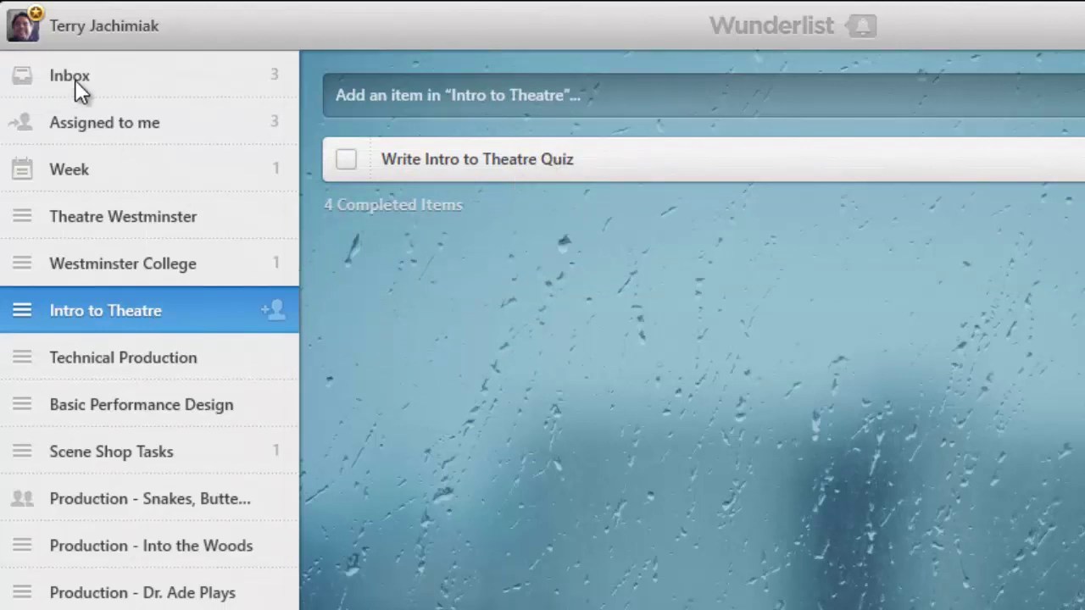
Move the quiz item back to the Inbox, check the Intro to Theatre list and return to the Inbox.
left_click_drag(456, 172, 120, 69)
left_click(120, 69)
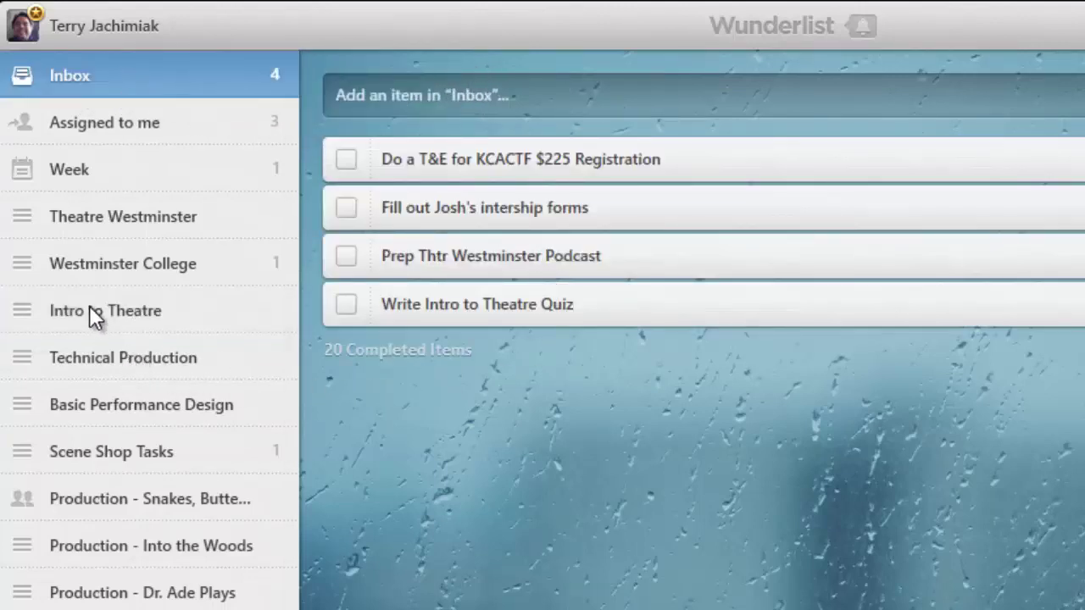
left_click(266, 319)
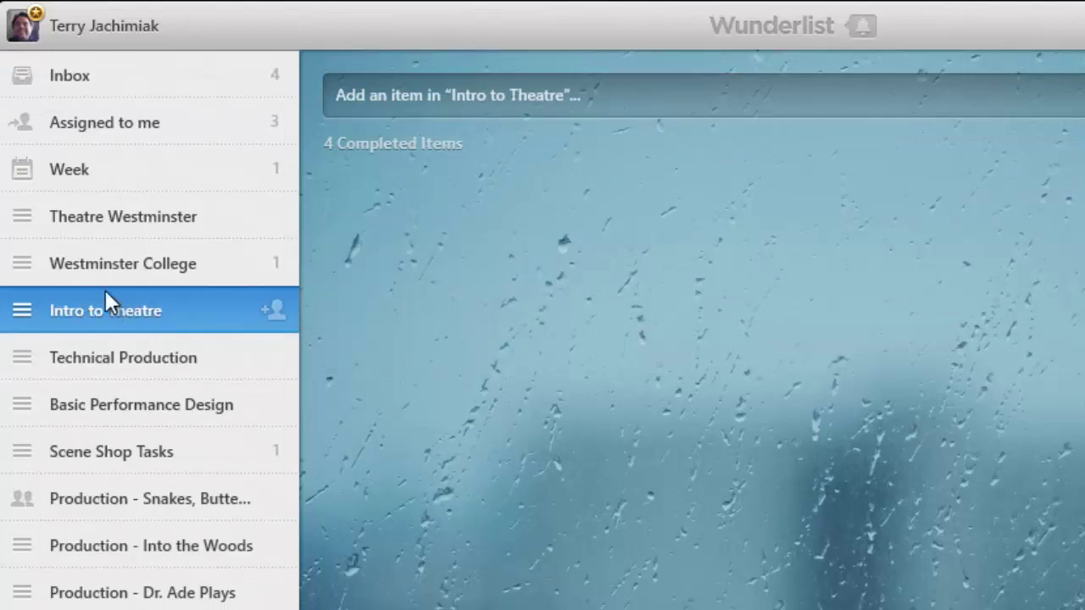
left_click(84, 76)
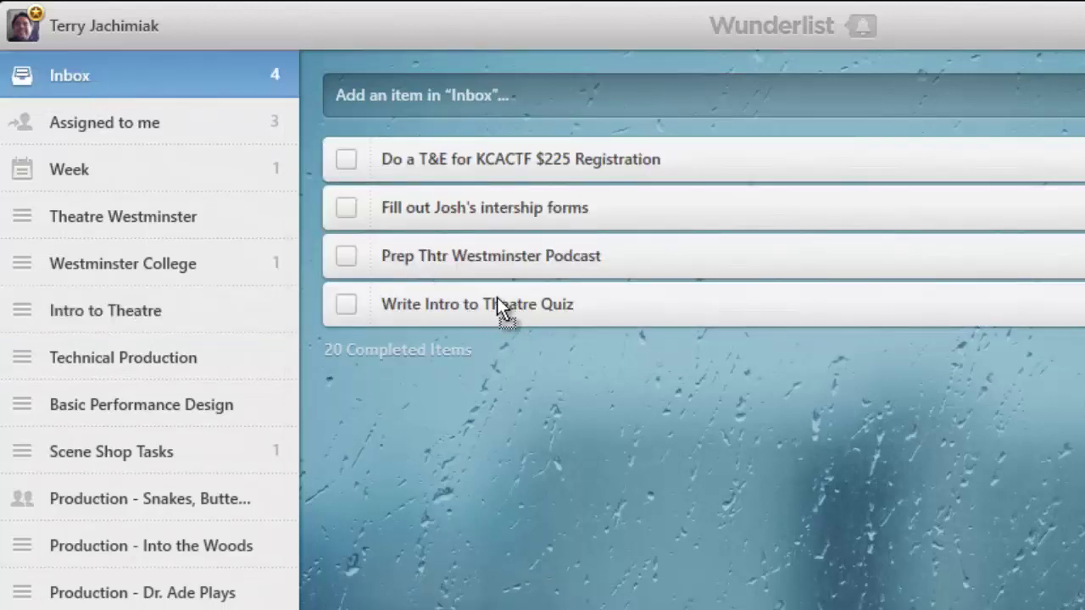
File "Write Intro to Theatre Quiz" from the Inbox into the Intro to Theatre list and display that list.
left_click_drag(498, 298, 140, 310)
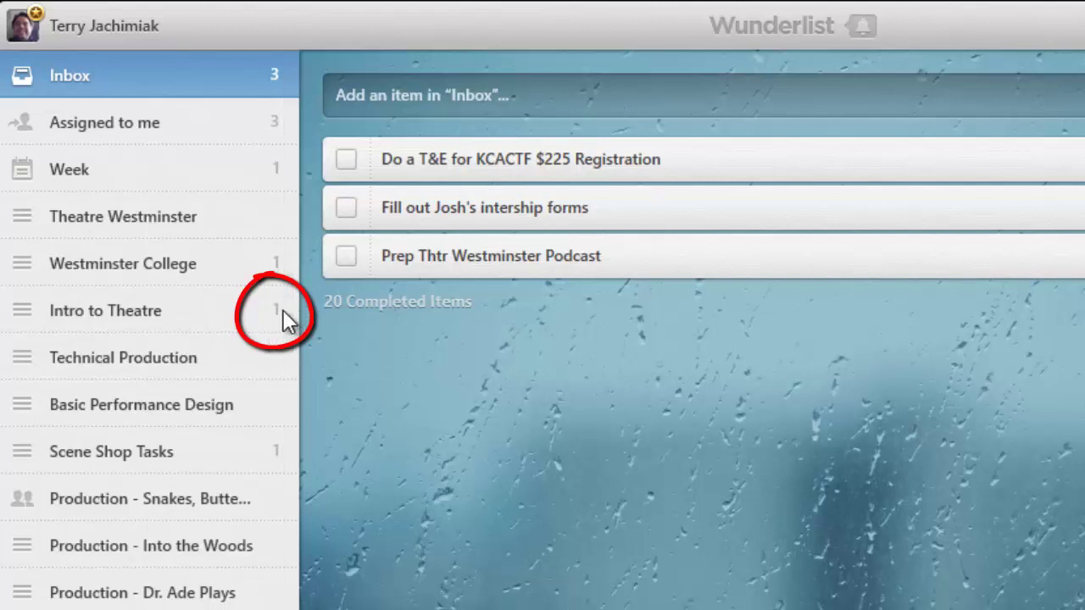
left_click(177, 312)
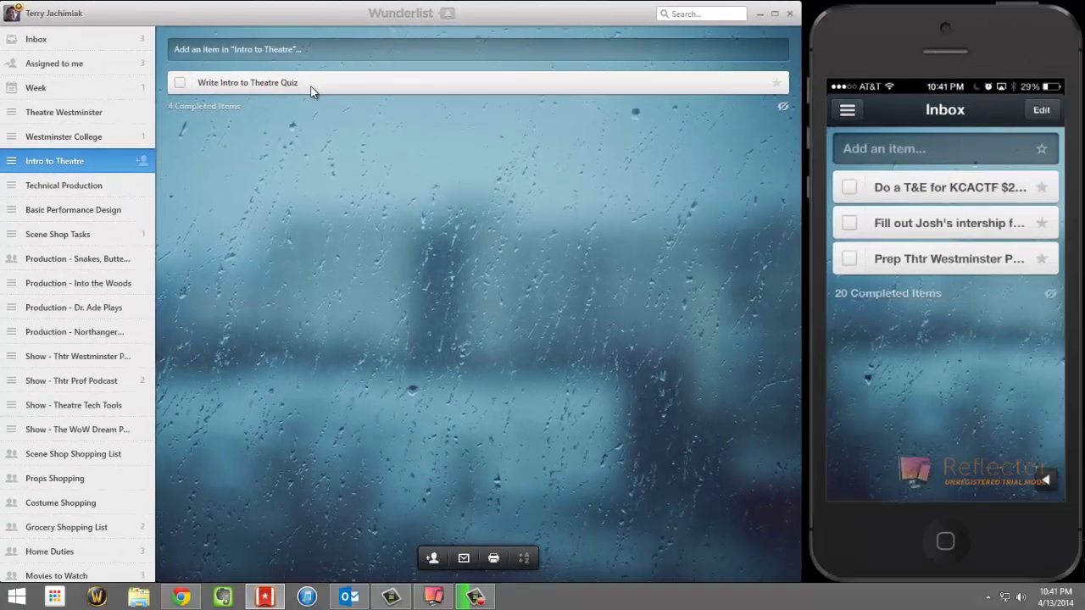
Open the details of "Write Intro to Theatre Quiz", set its due date to 4/16/2014 and view the repeat options.
double_click(600, 177)
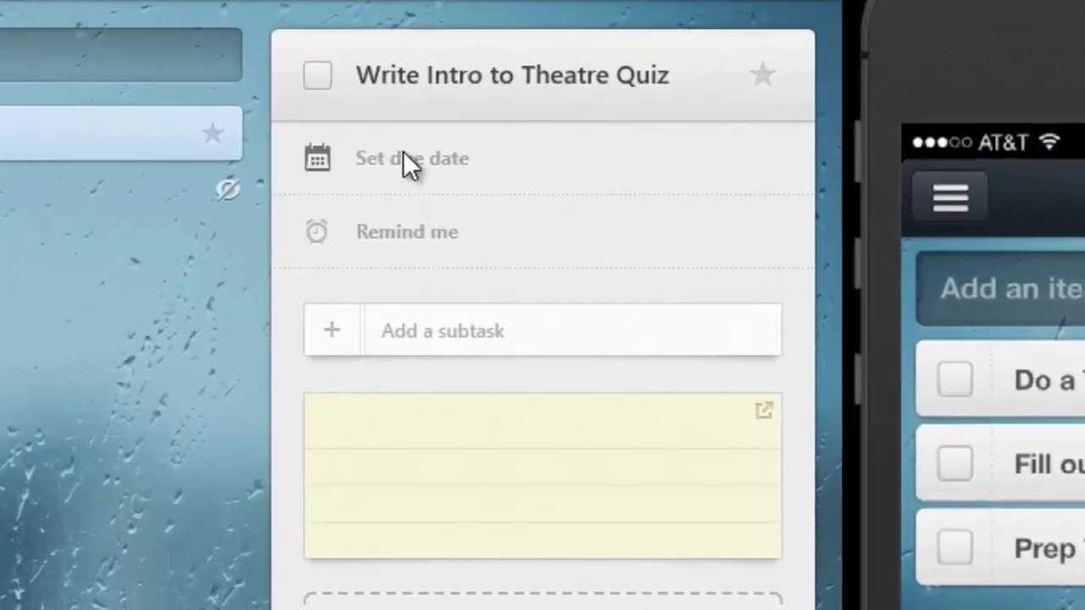
left_click(404, 159)
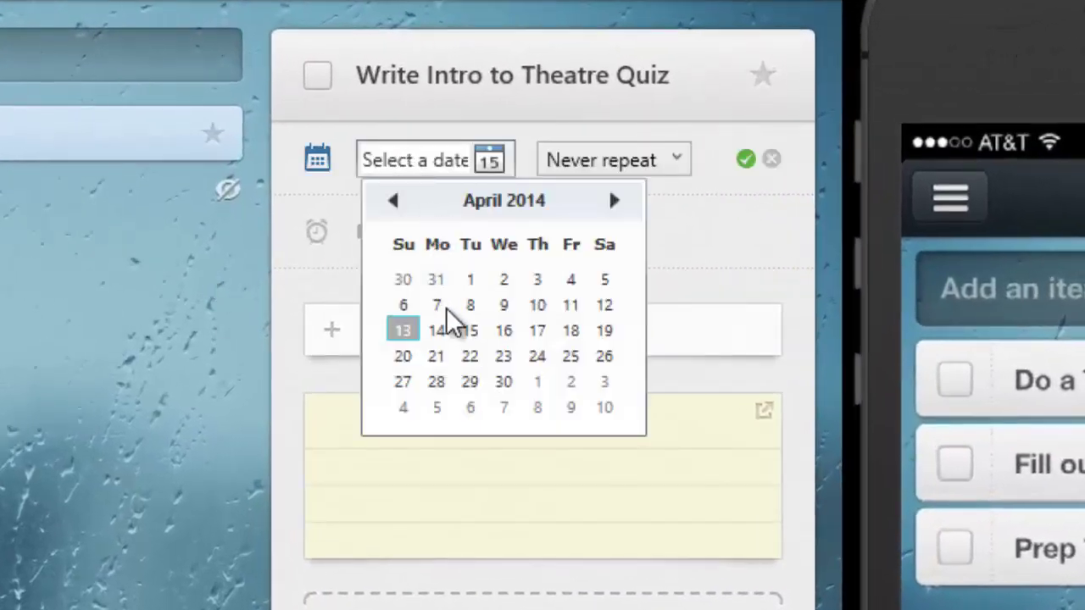
left_click(504, 338)
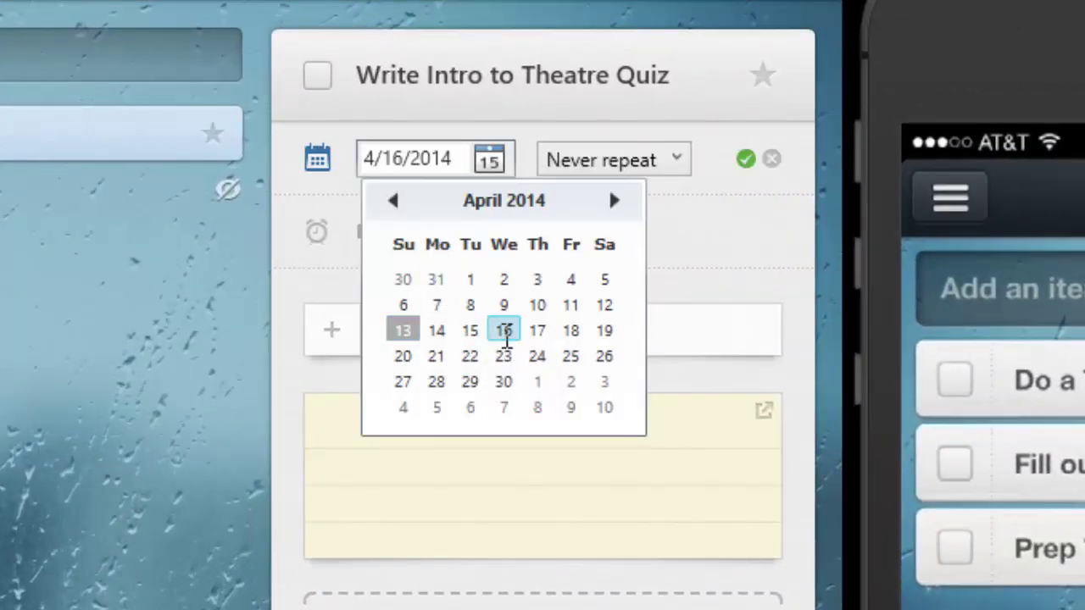
left_click(686, 162)
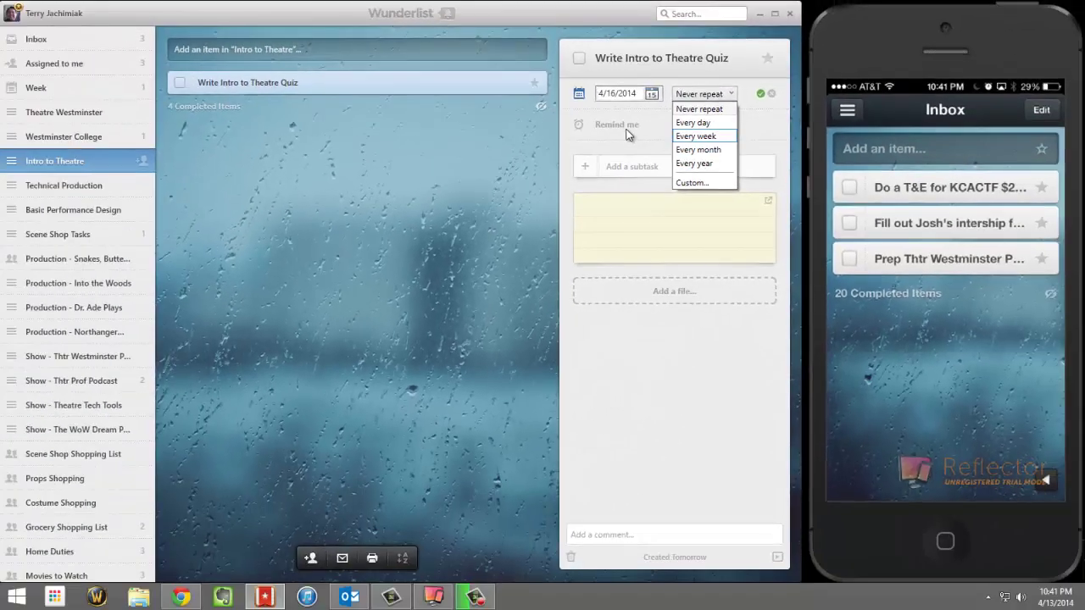
left_click(459, 219)
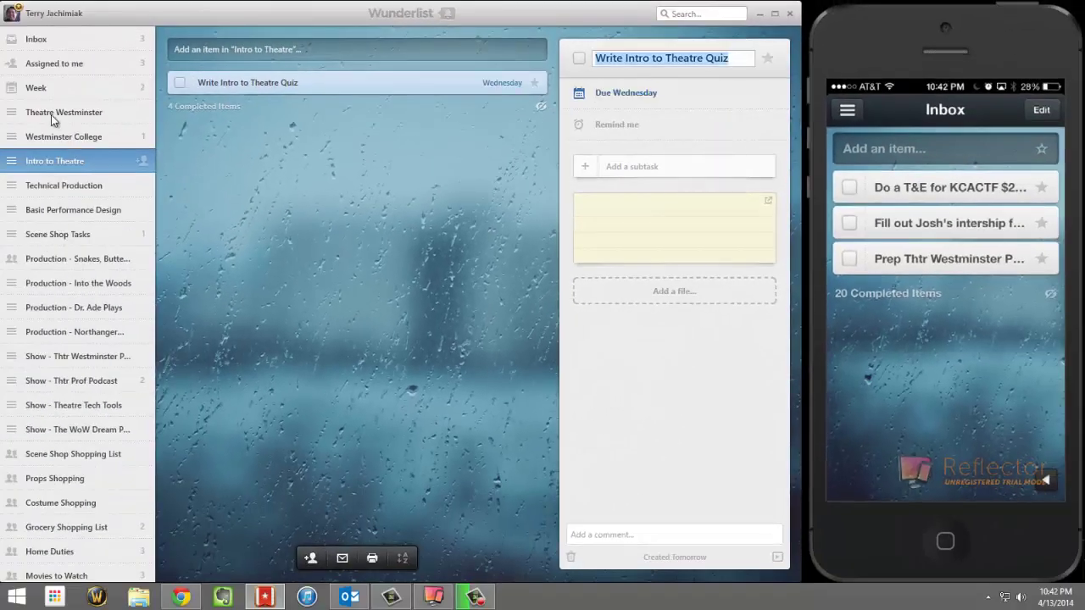
View the Inbox and the Assigned to me items, and open the details of the Pay Bills task.
left_click(56, 47)
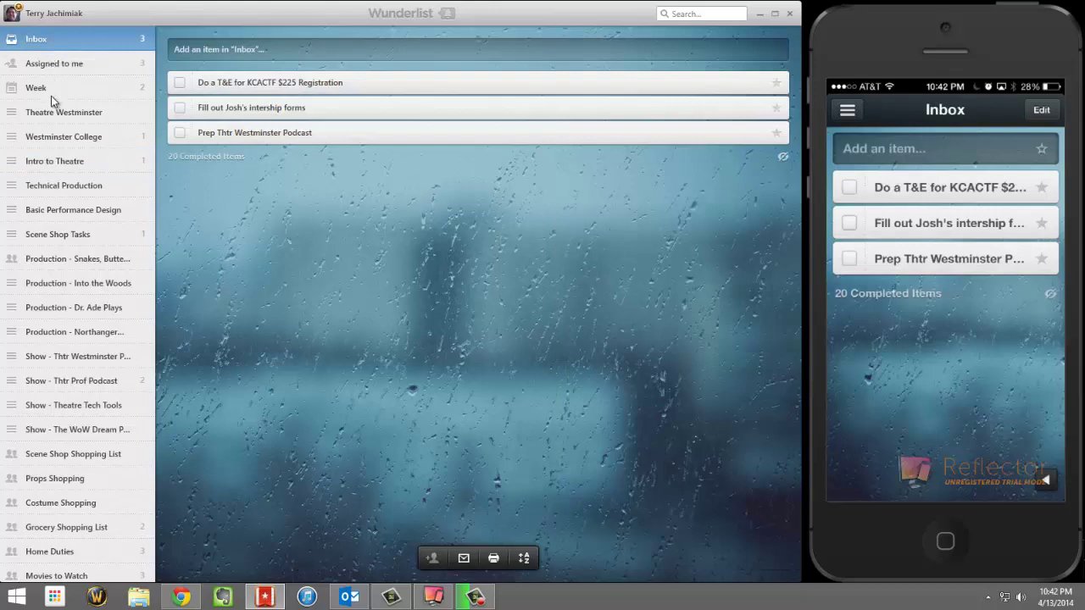
left_click(57, 70)
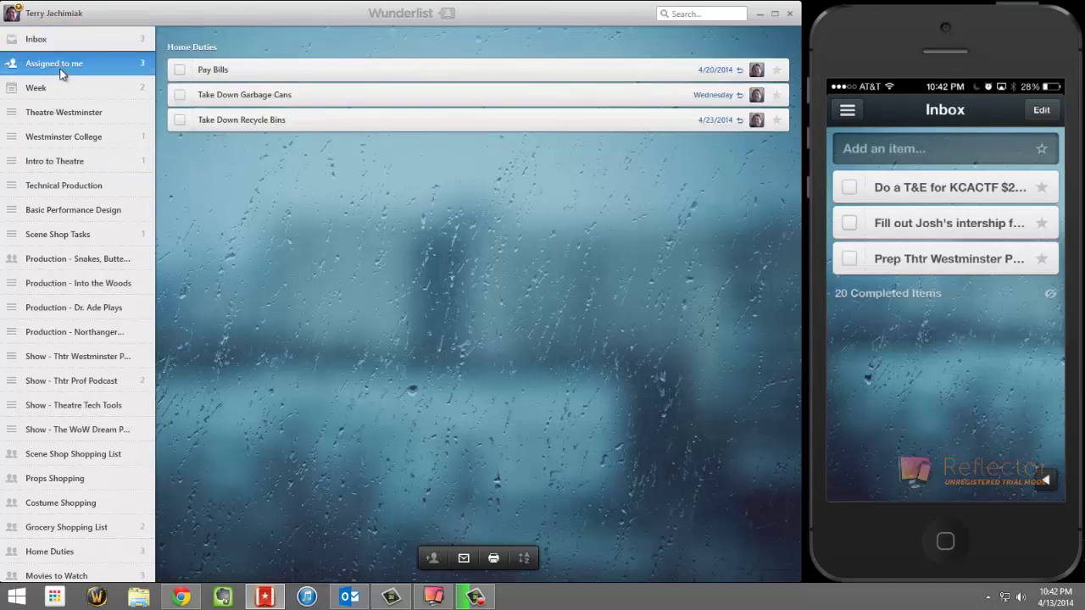
double_click(597, 70)
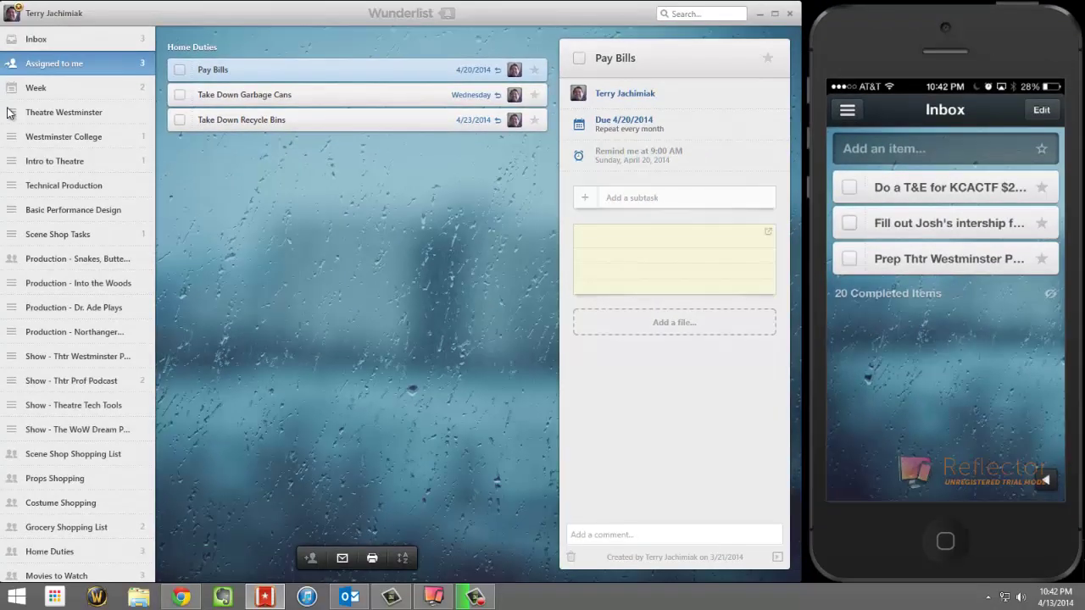
Reopen the quiz item's details in Intro to Theatre and examine its file attachment and comment options without adding anything.
left_click(56, 162)
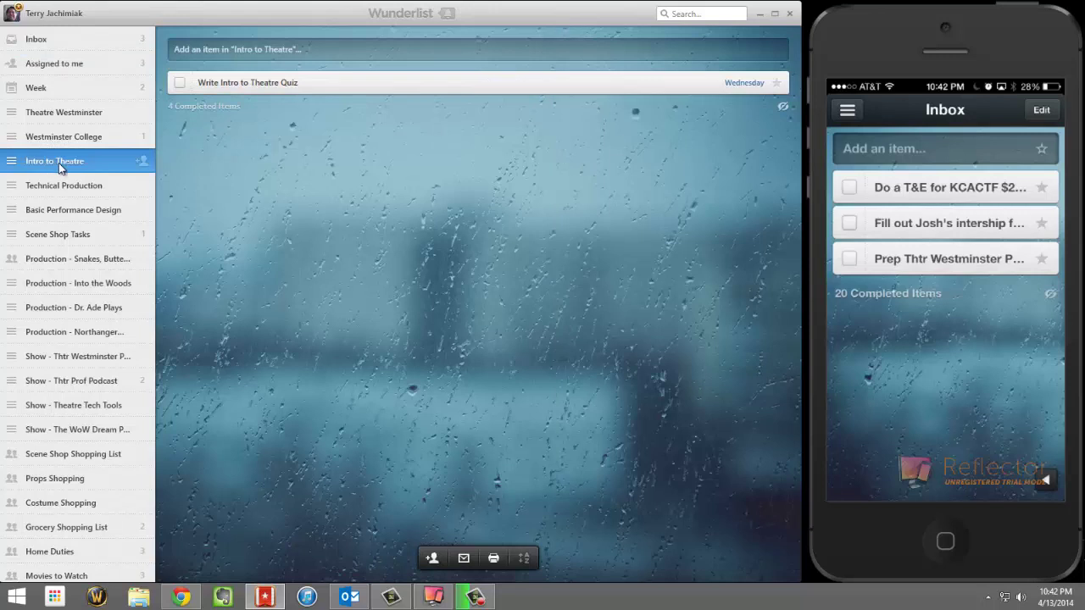
left_click(335, 84)
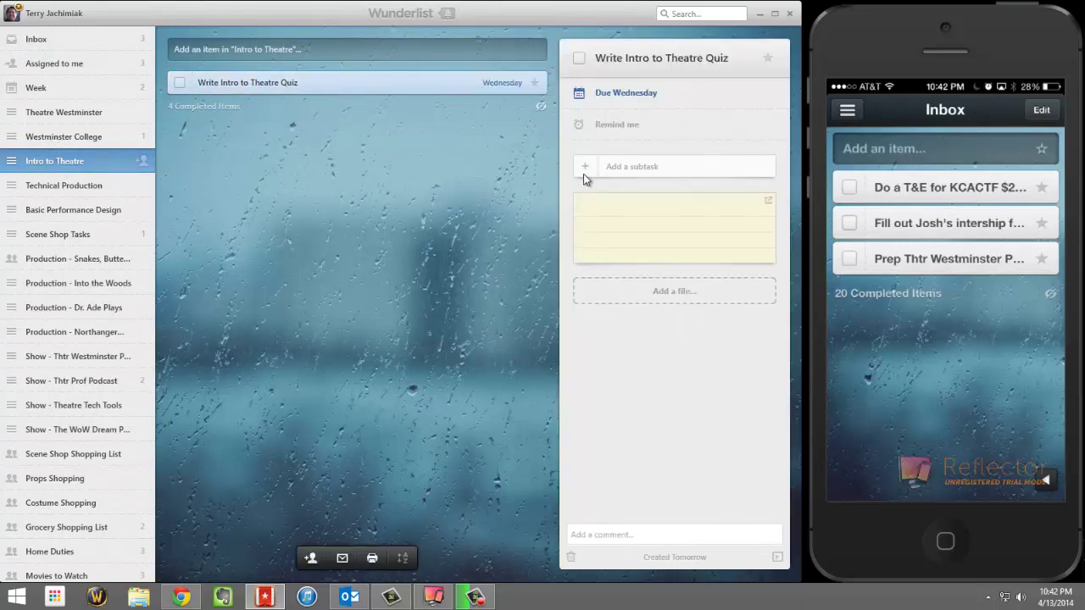
left_click(643, 290)
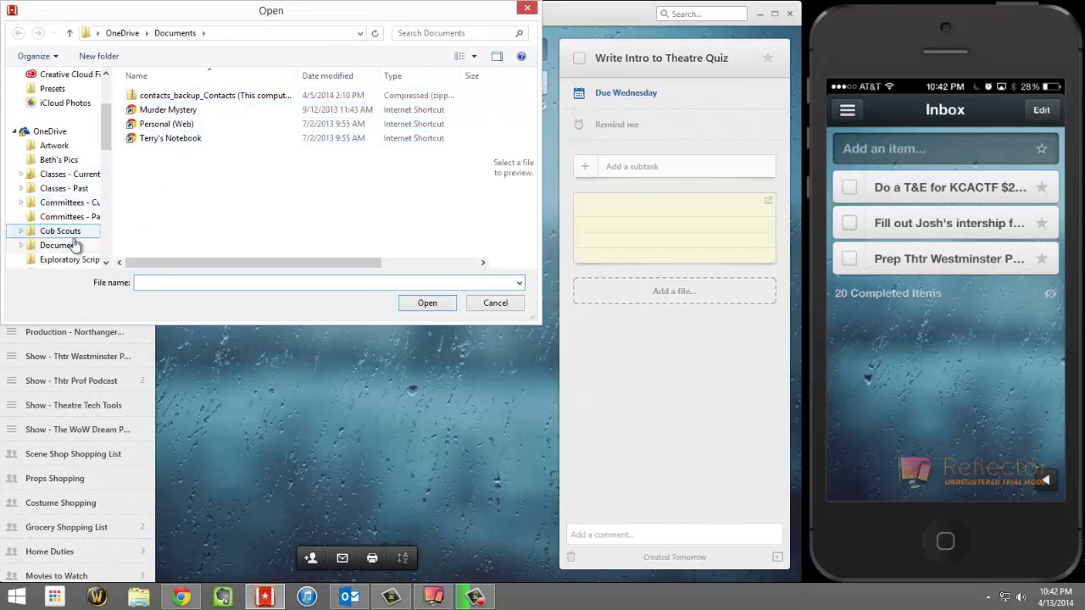
left_click(492, 304)
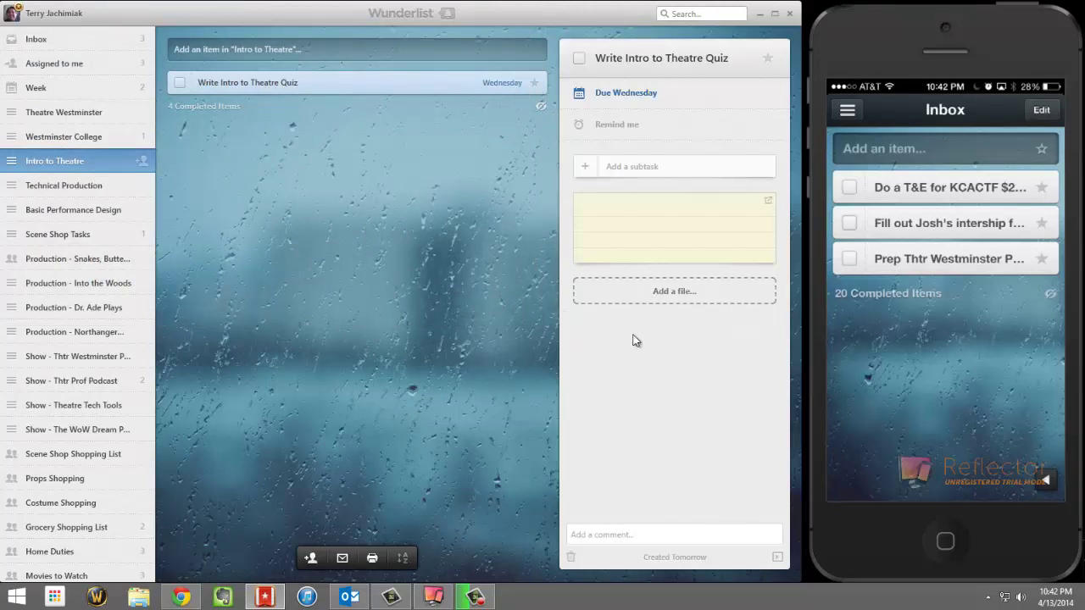
left_click(627, 536)
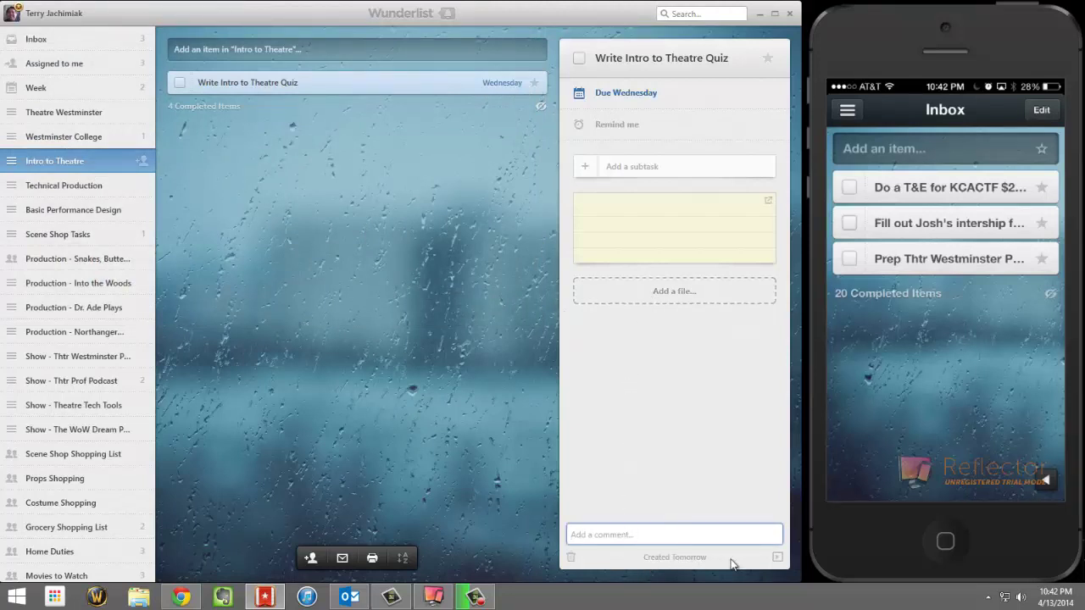
Close the quiz item's details and show the completed items of the Intro to Theatre list.
left_click(777, 558)
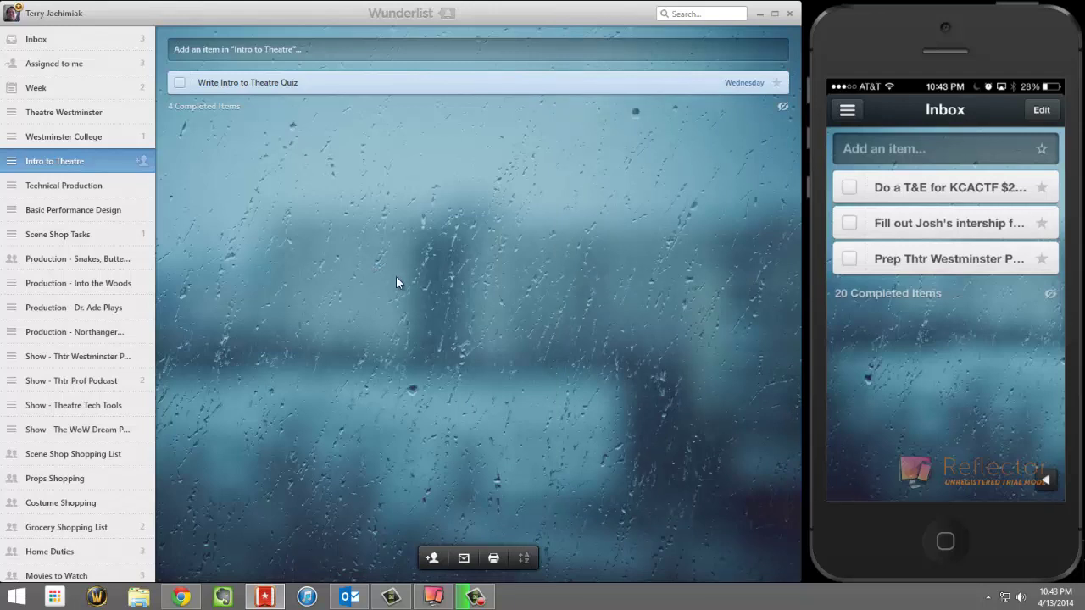
left_click(783, 106)
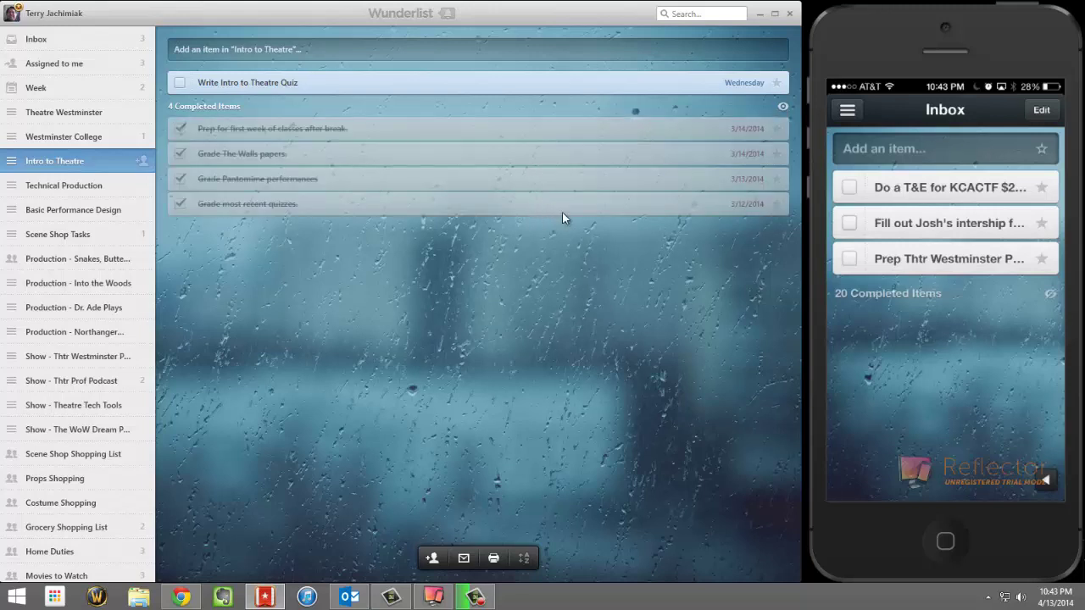
Display the Inbox and examine its sort, print and email options without applying any of them.
left_click(51, 40)
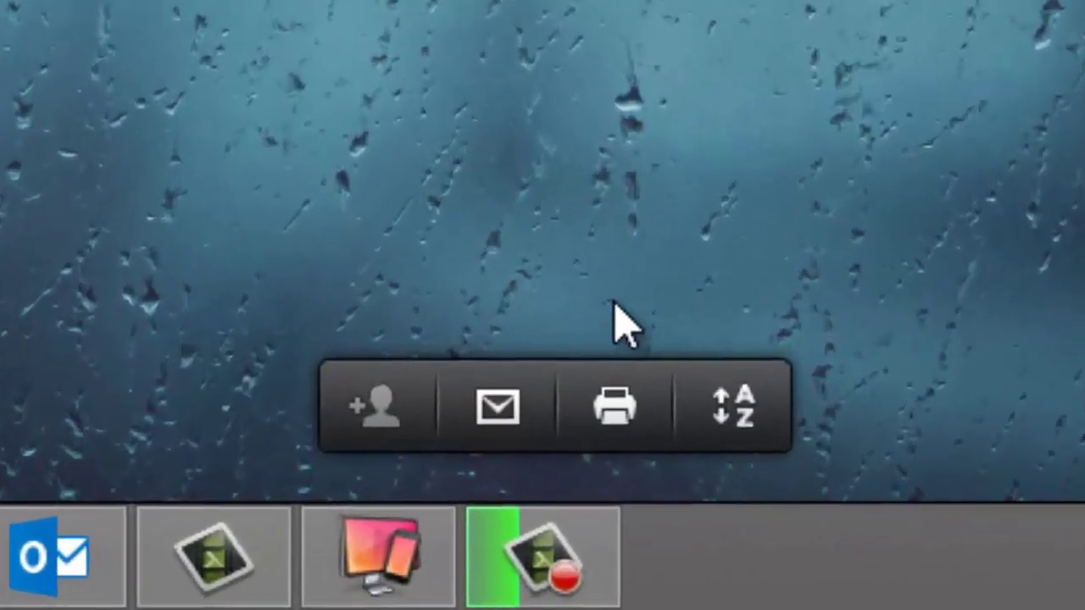
left_click(761, 427)
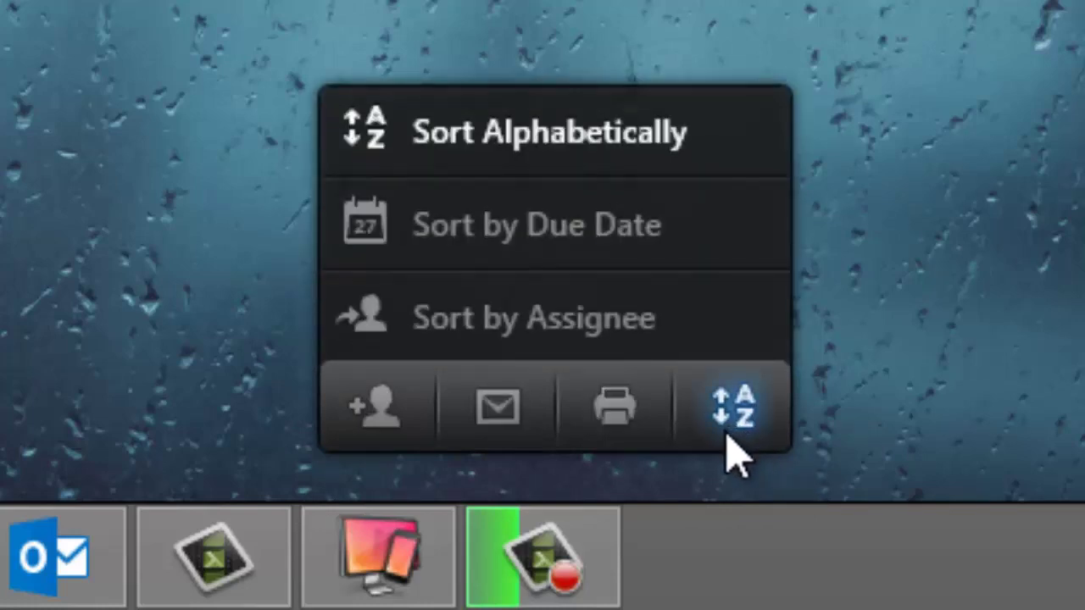
left_click(725, 436)
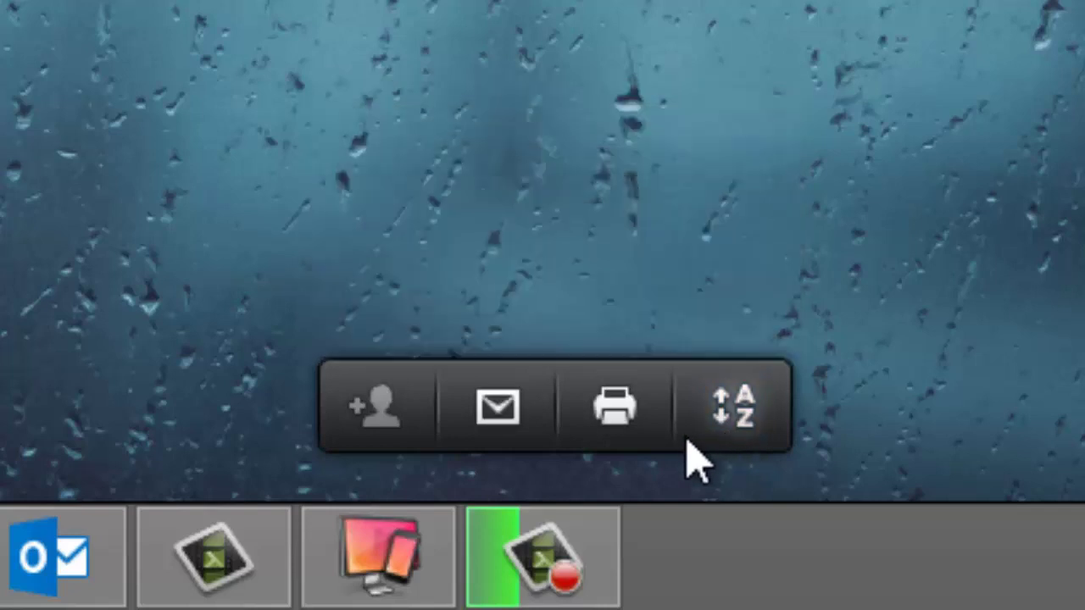
left_click(623, 429)
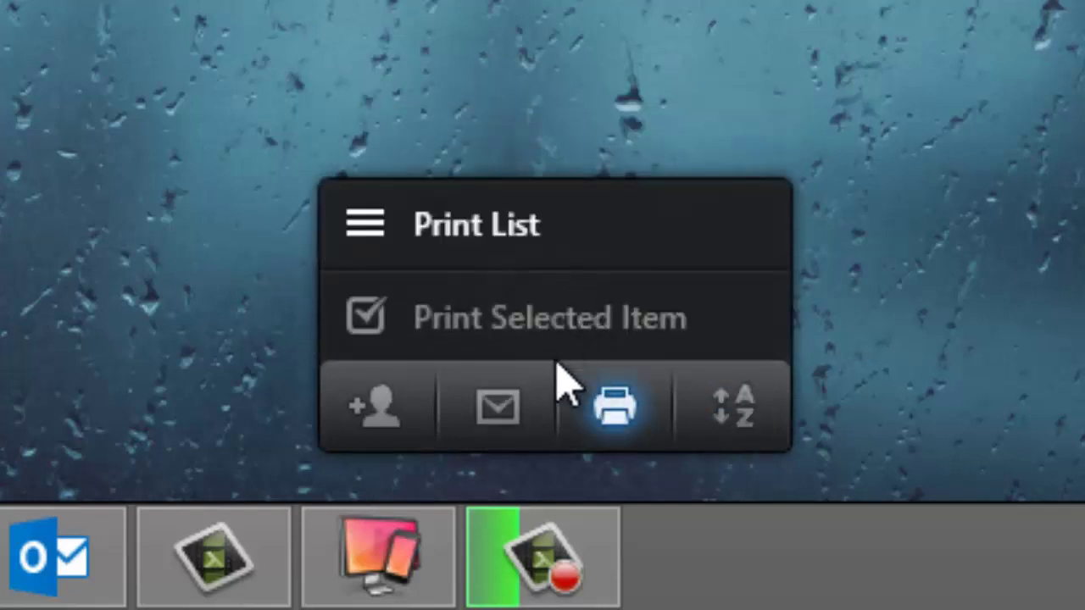
left_click(582, 429)
left_click(500, 425)
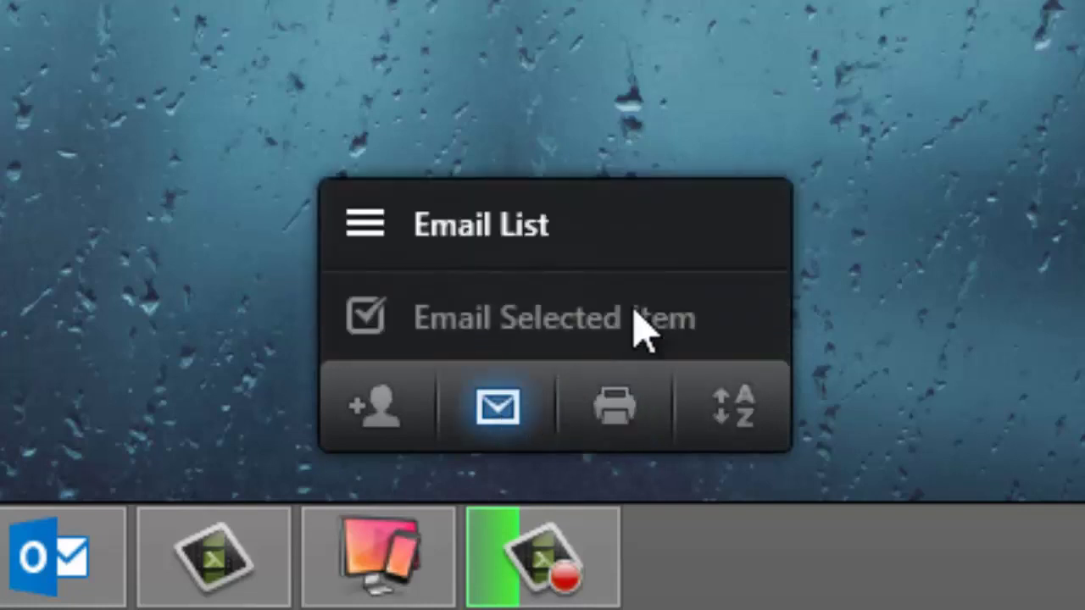
left_click(500, 436)
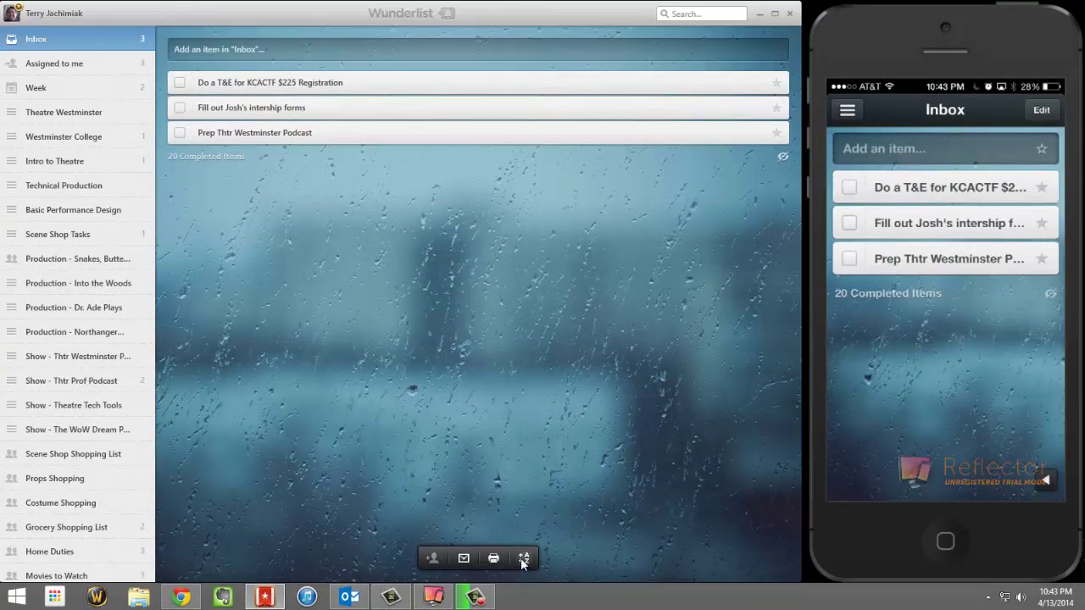
Display the Scene Shop Shopping List and view the members it is shared with.
left_click(84, 460)
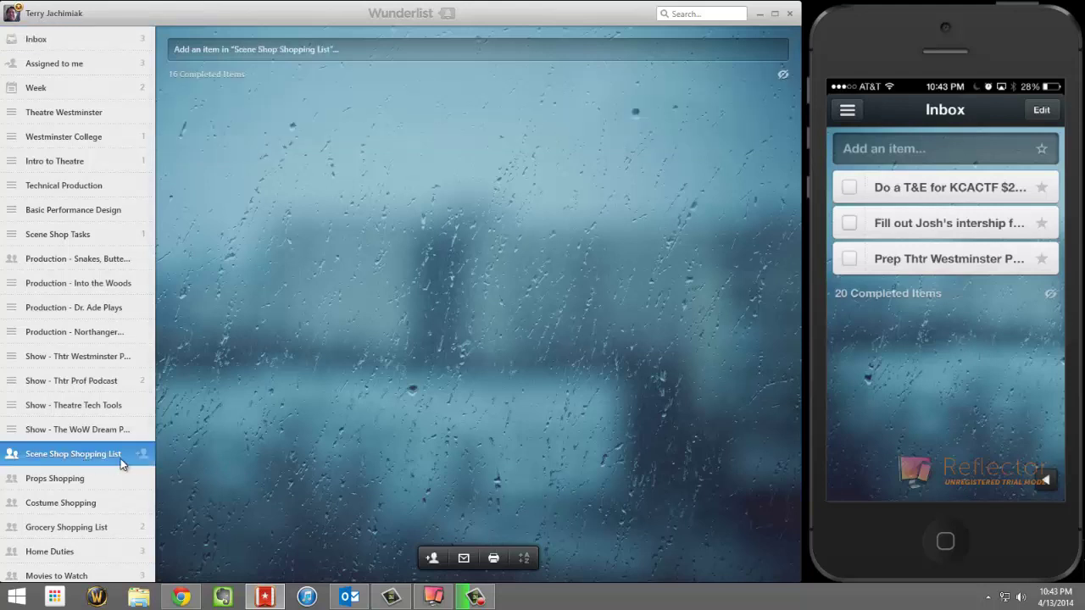
left_click(140, 455)
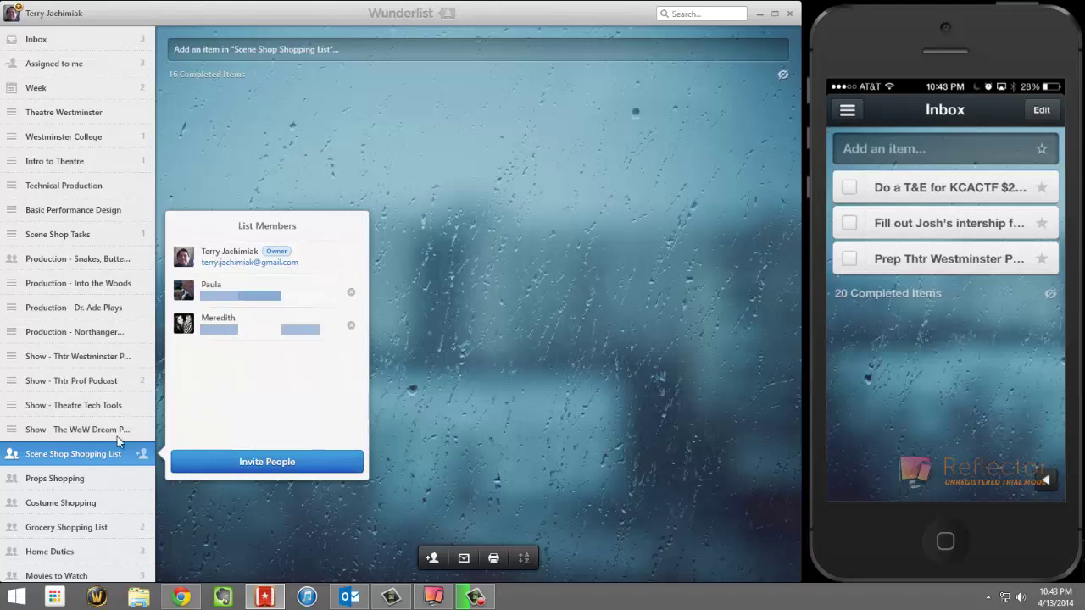
double_click(81, 455)
left_click(154, 452)
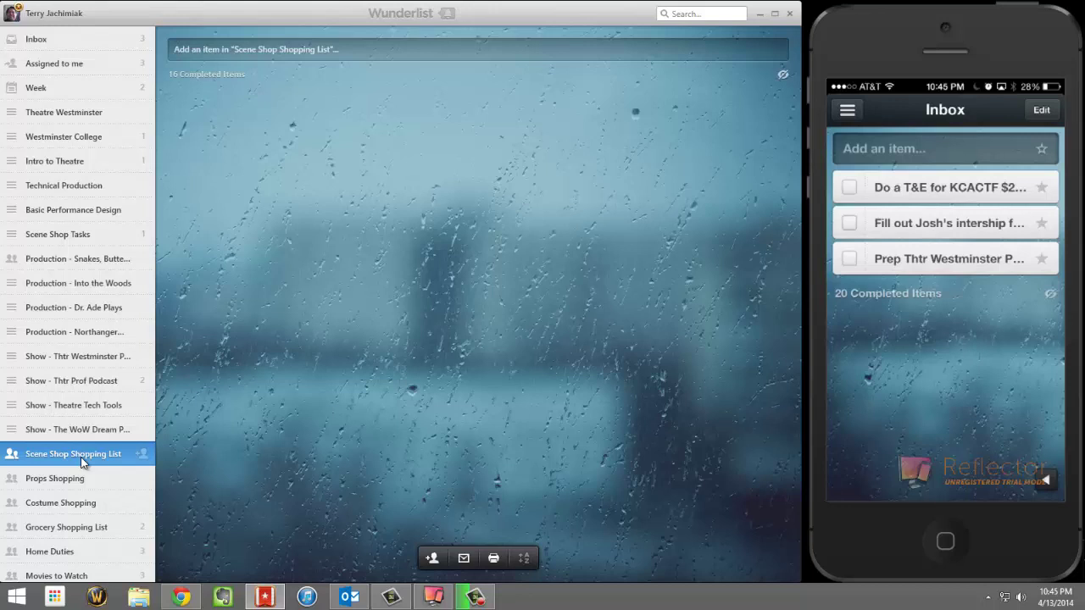
Browse the Props Shopping and Costume Shopping lists, and show the completed items of Props Shopping.
left_click(74, 485)
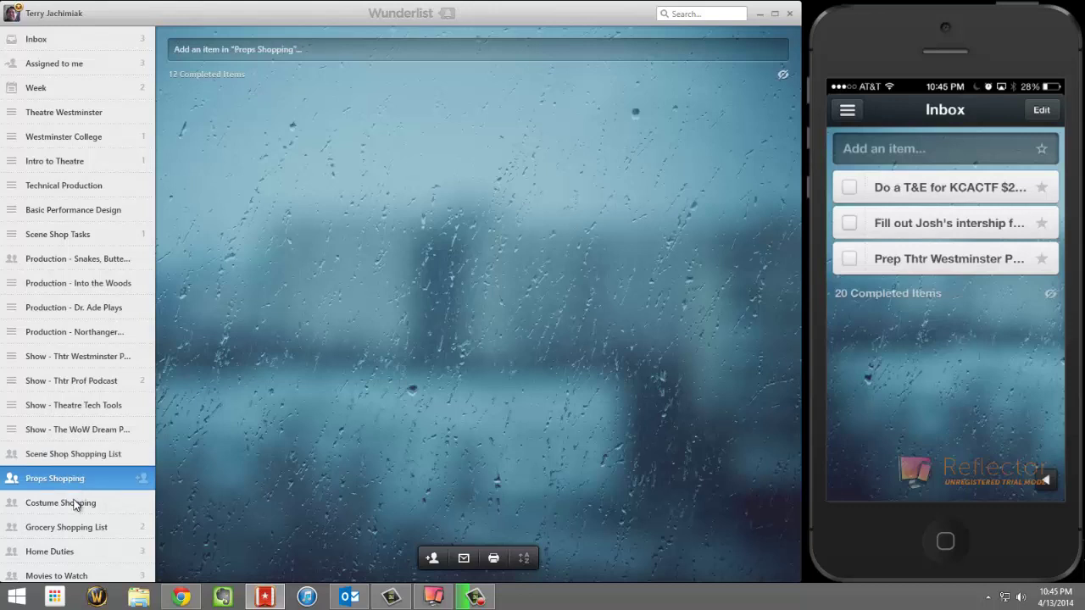
left_click(75, 506)
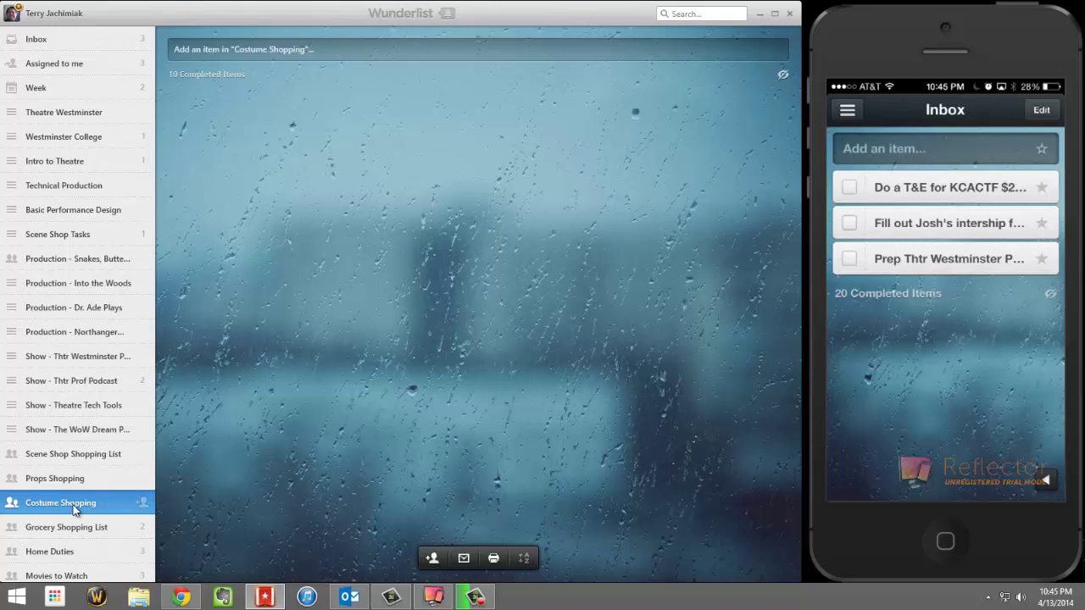
left_click(72, 480)
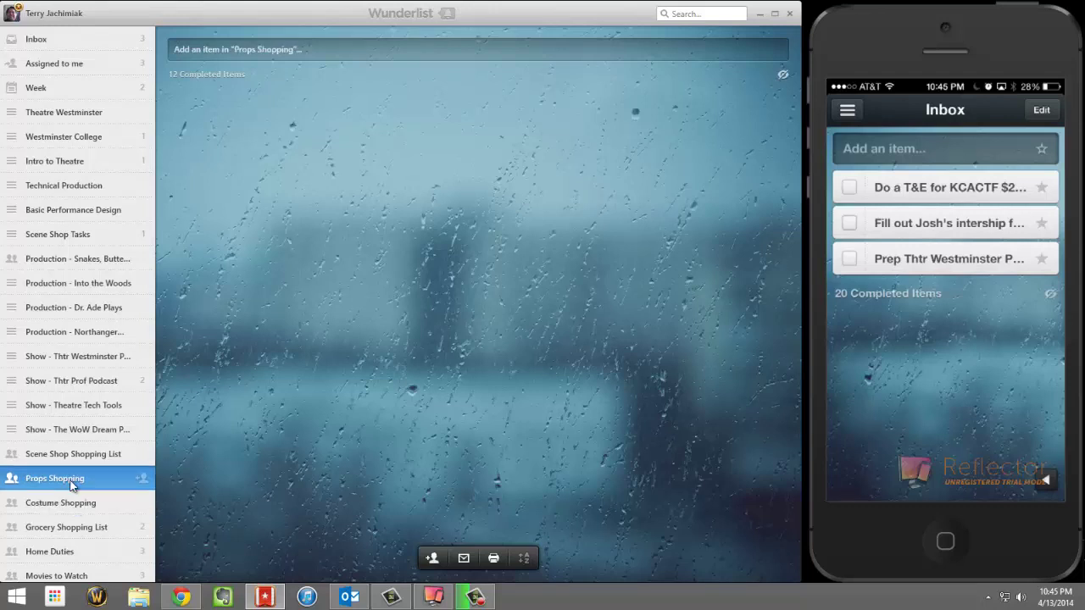
double_click(71, 480)
key("Escape")
left_click(783, 74)
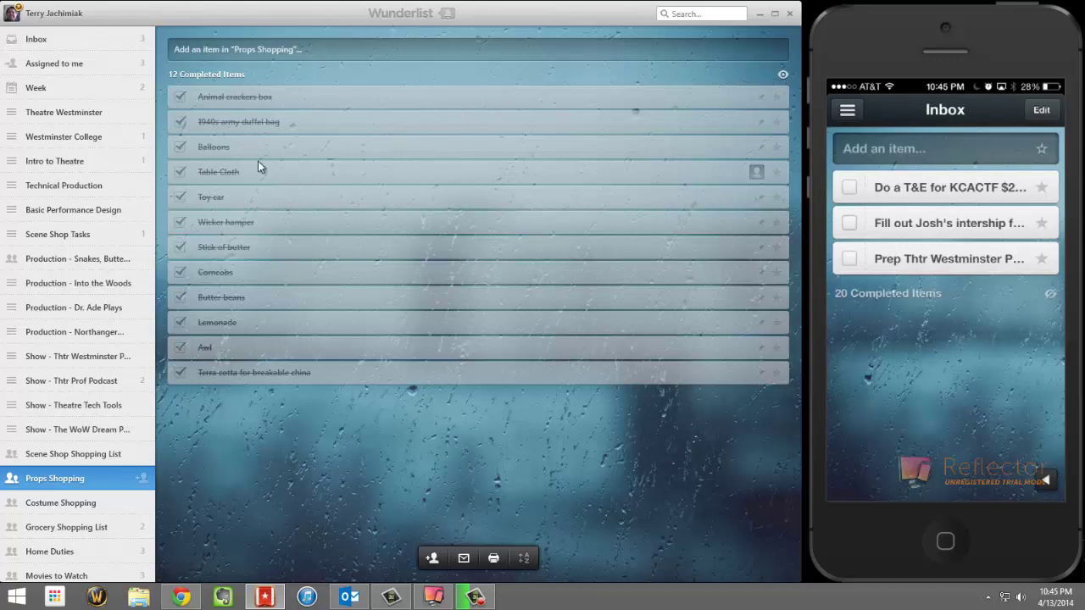
Examine the notes and photos of Props Shopping's completed items: Animal crackers box, Toy car, Stick of butter, Corncobs, Butter beans and Lemonade.
double_click(277, 104)
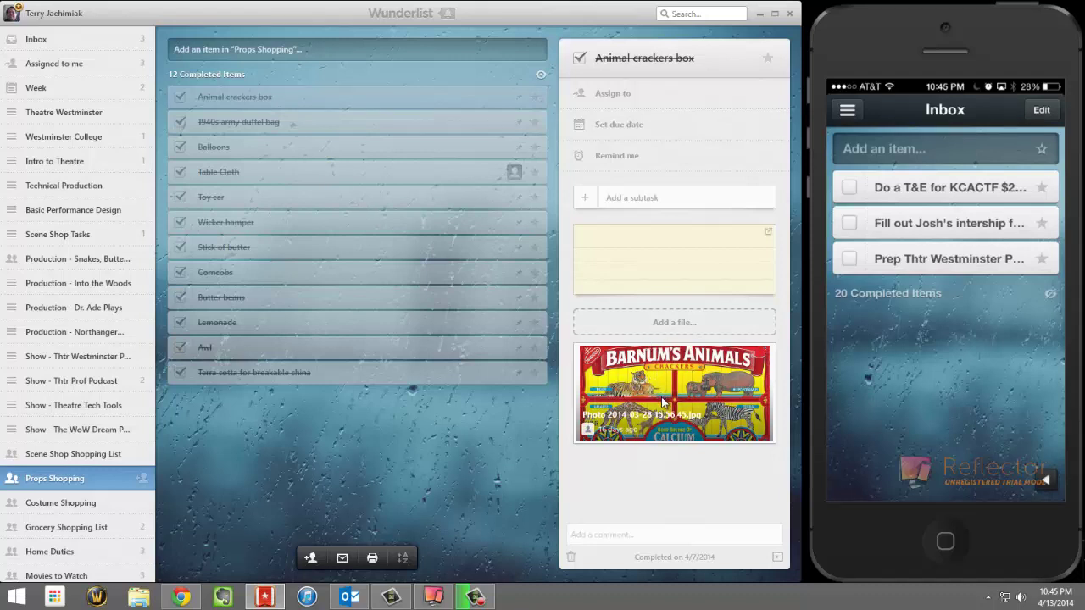
left_click(240, 202)
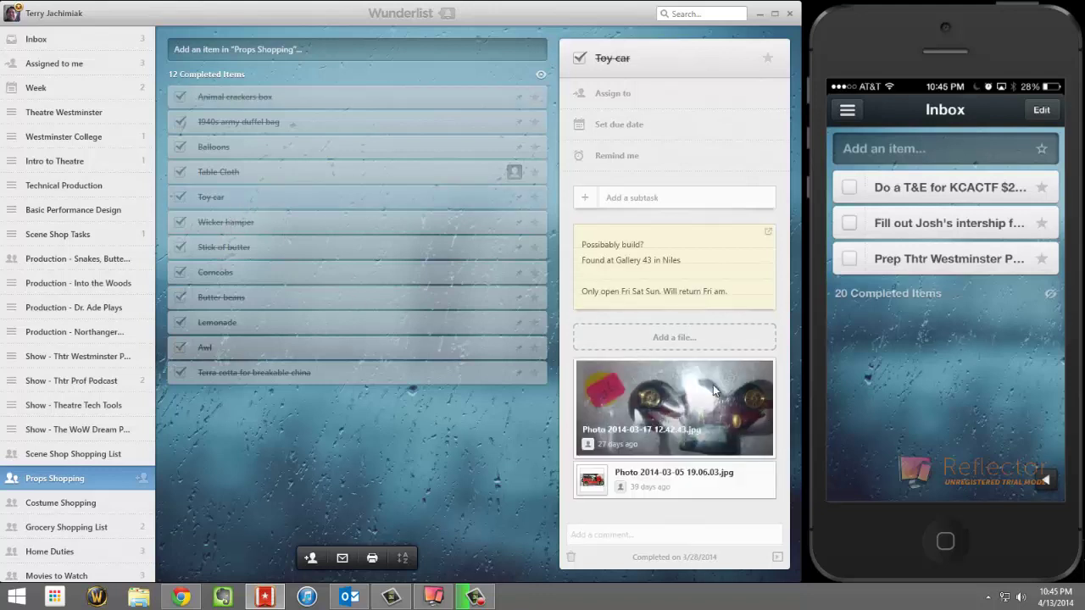
left_click(248, 259)
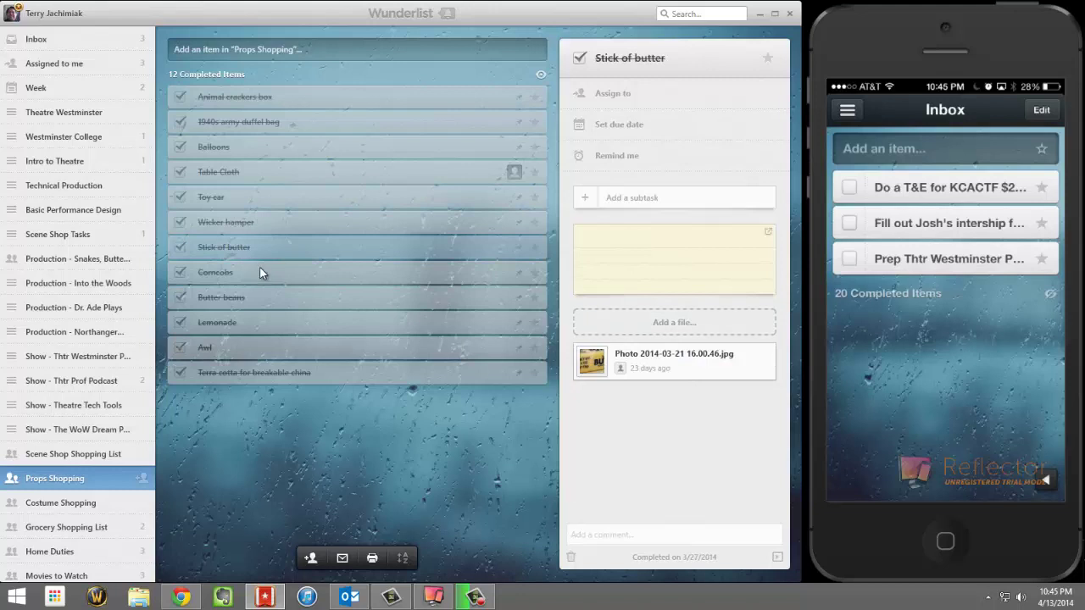
left_click(303, 277)
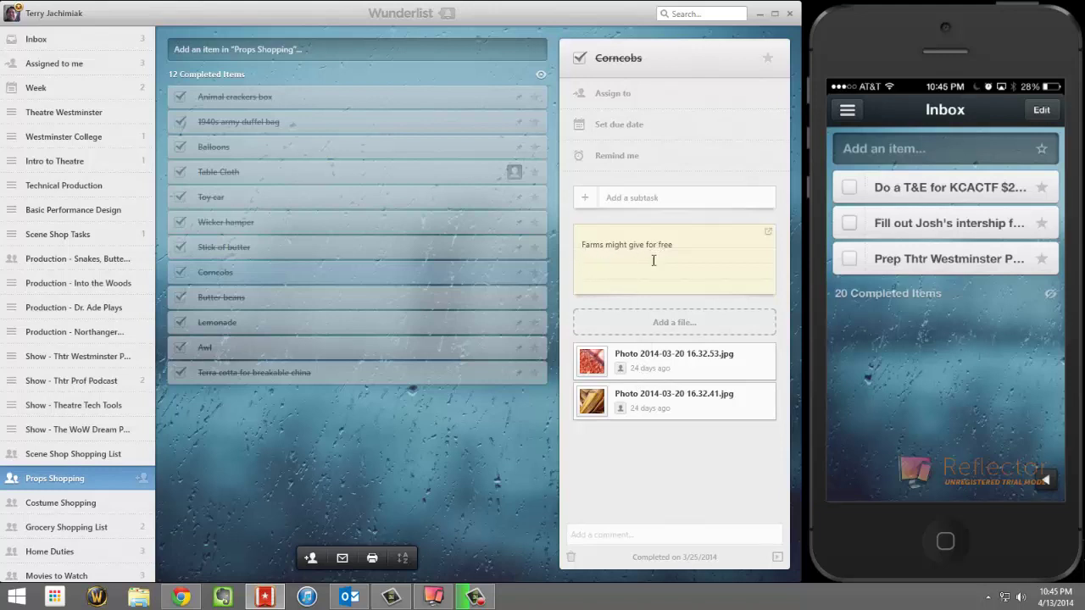
left_click(253, 305)
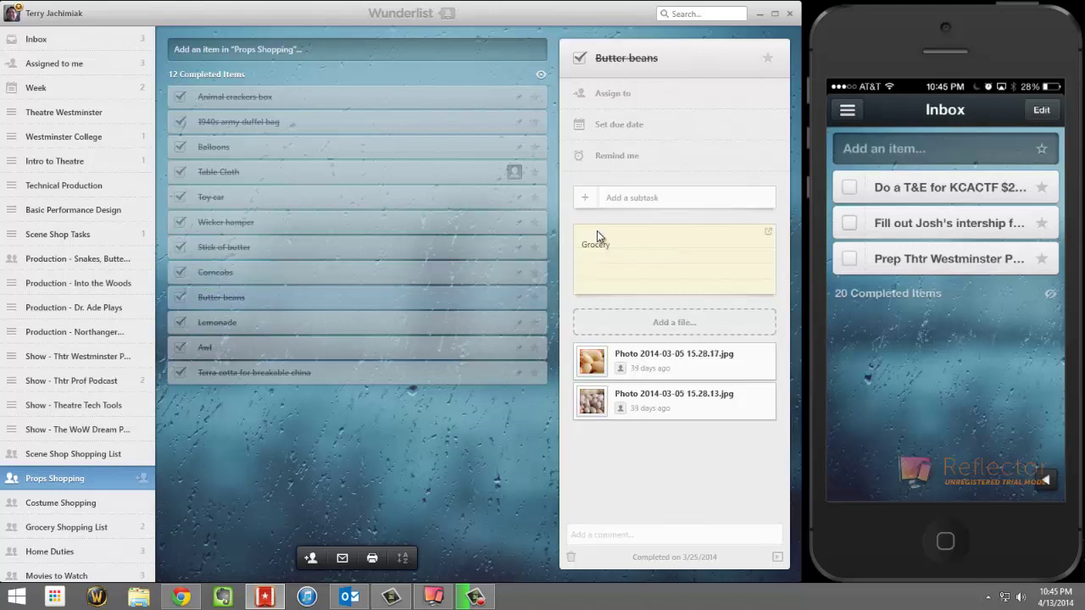
left_click(390, 323)
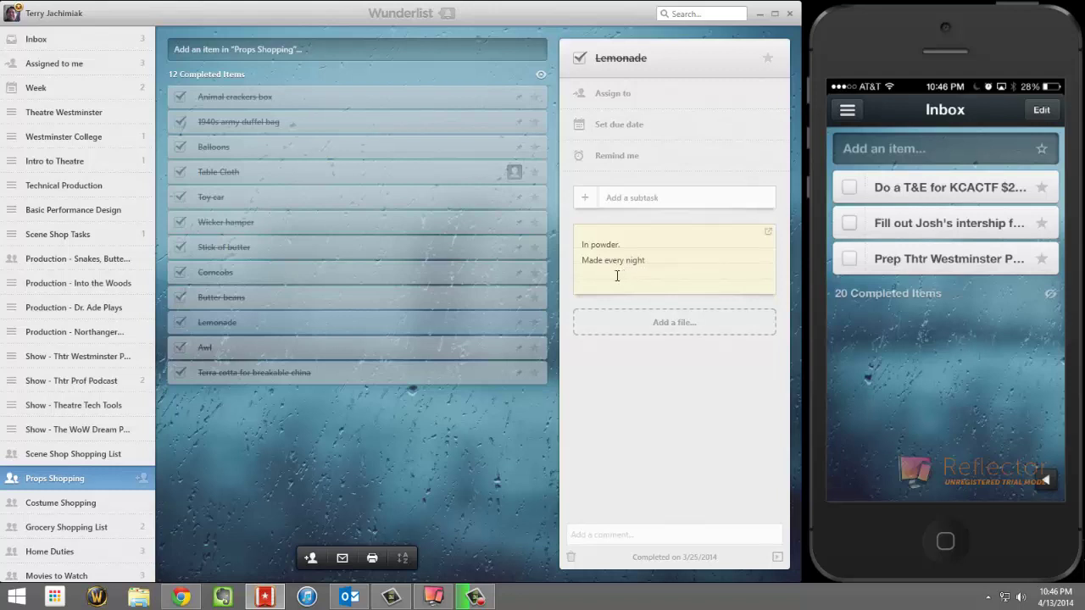
Examine the details of several completed Costume Shopping items, ending with the 1940 Fedoras, and open that item's attachment 1940s-fedora-hat1.jpg.
left_click(79, 501)
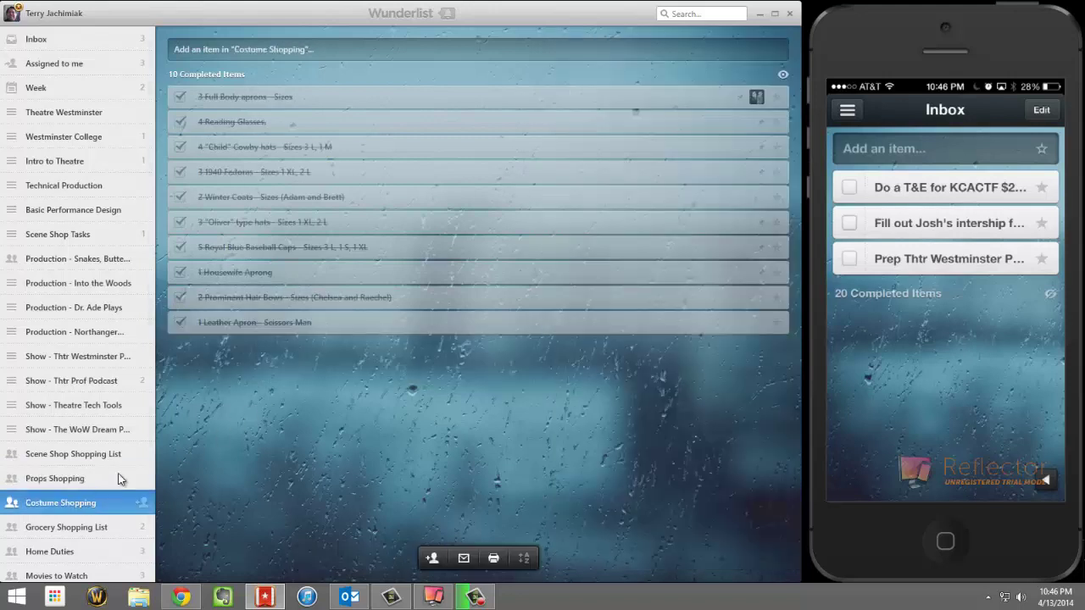
double_click(251, 224)
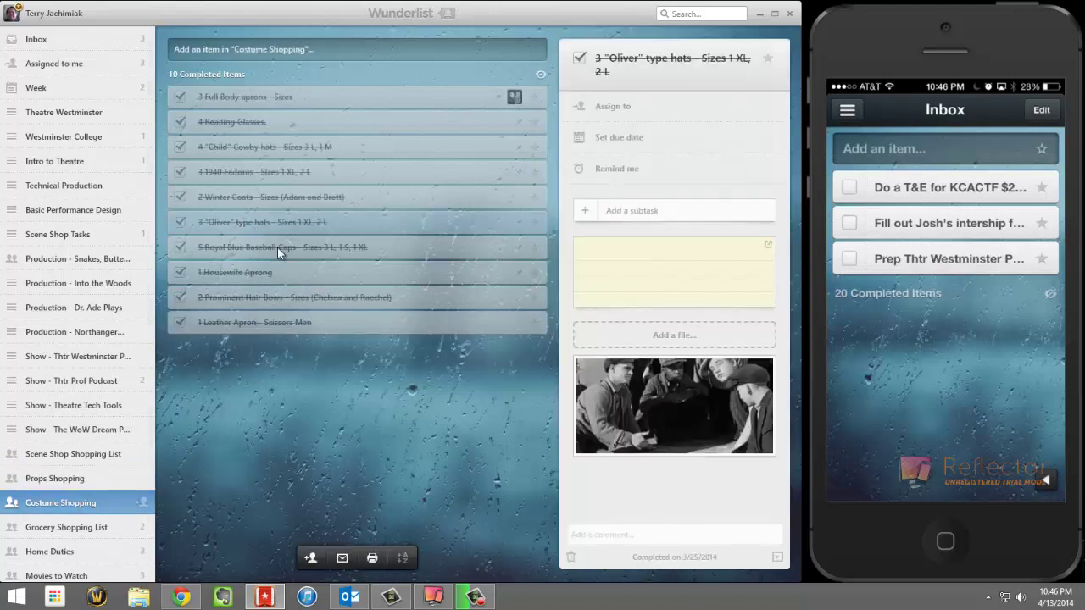
left_click(293, 245)
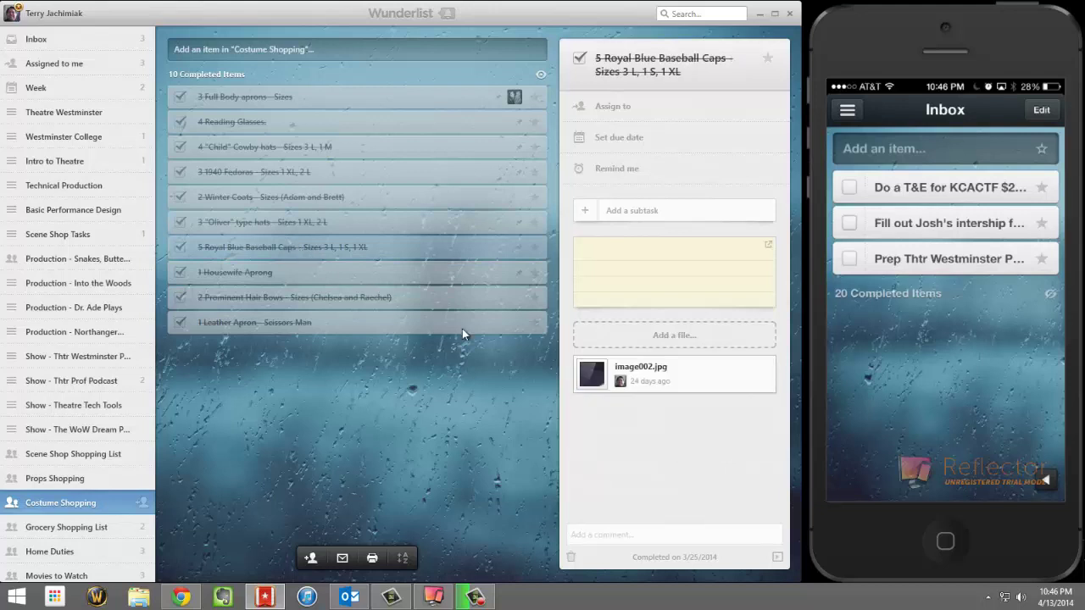
left_click(247, 279)
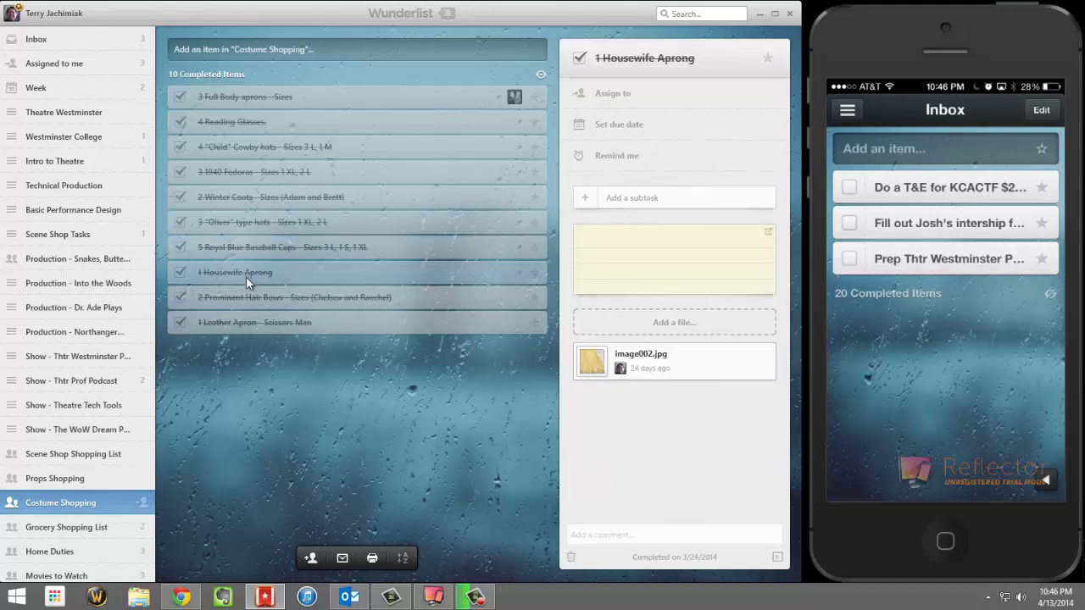
left_click(248, 296)
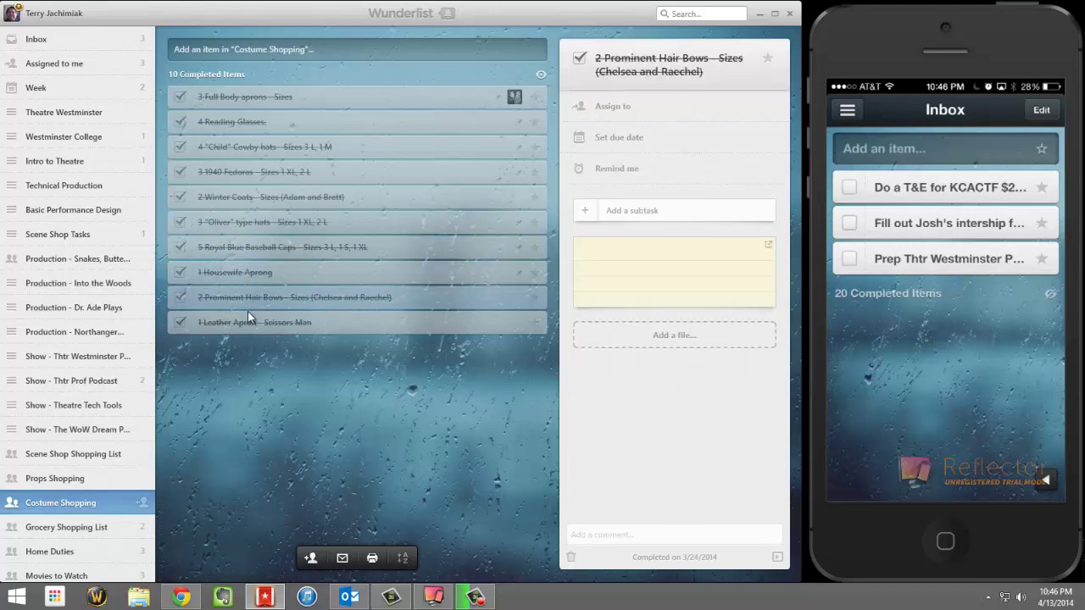
left_click(248, 323)
left_click(234, 175)
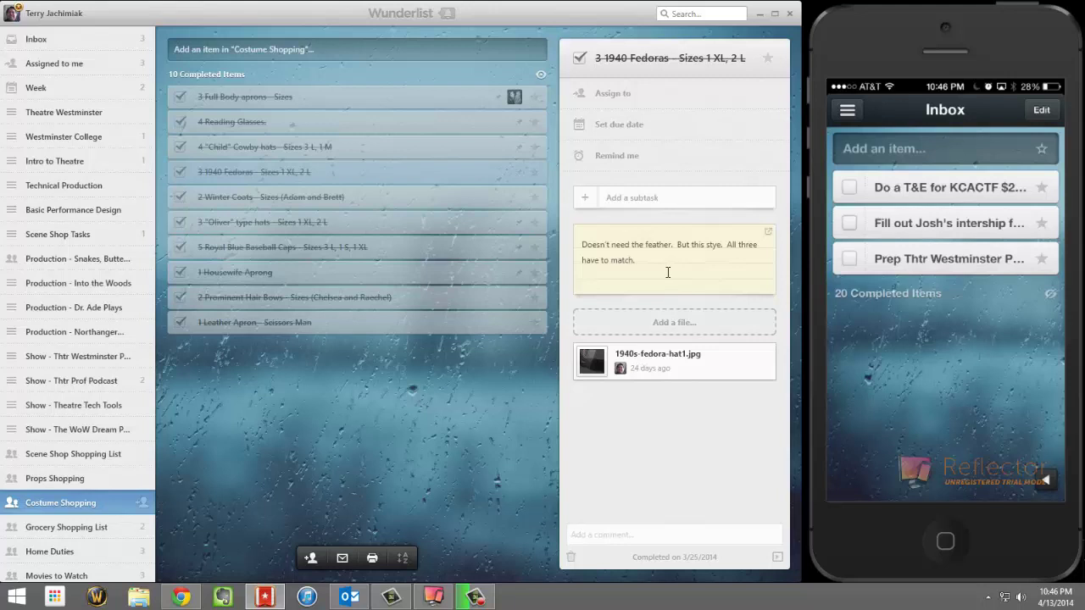
left_click(627, 375)
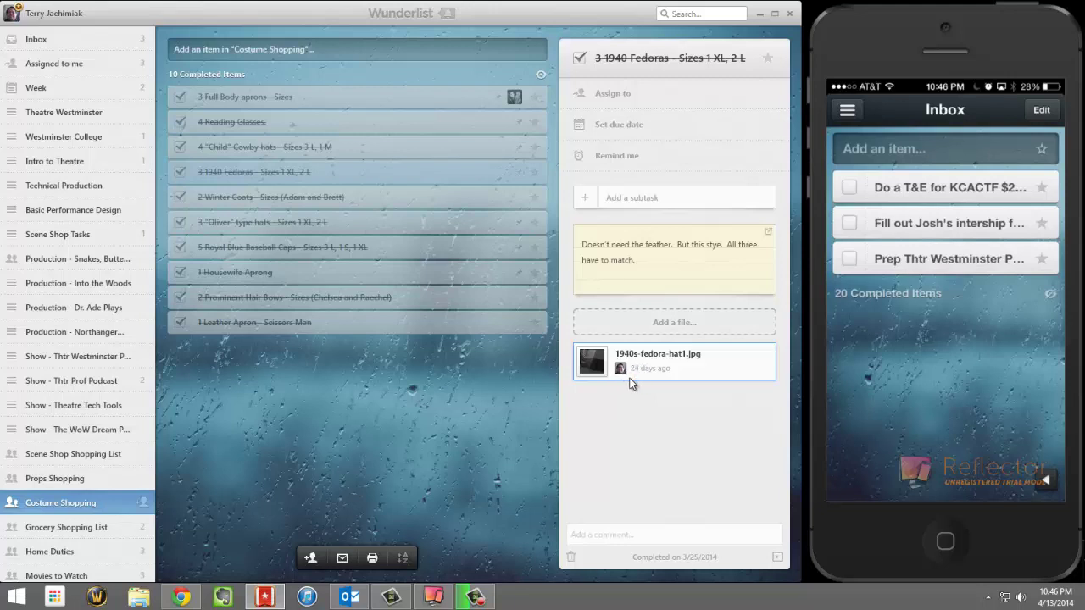
Return to the Inbox and hide its completed items.
left_click(51, 41)
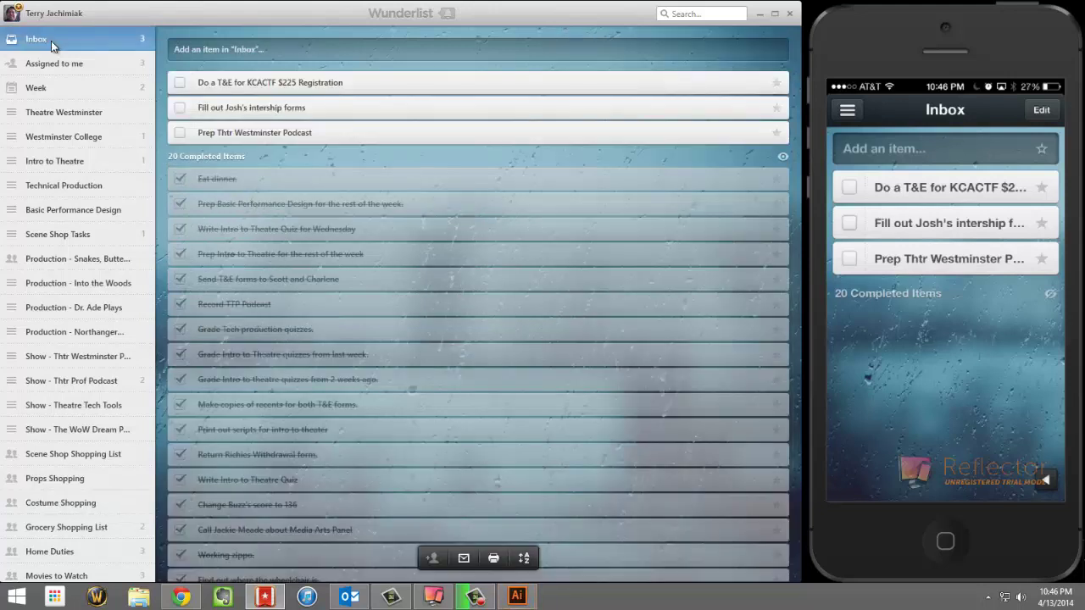
left_click(783, 158)
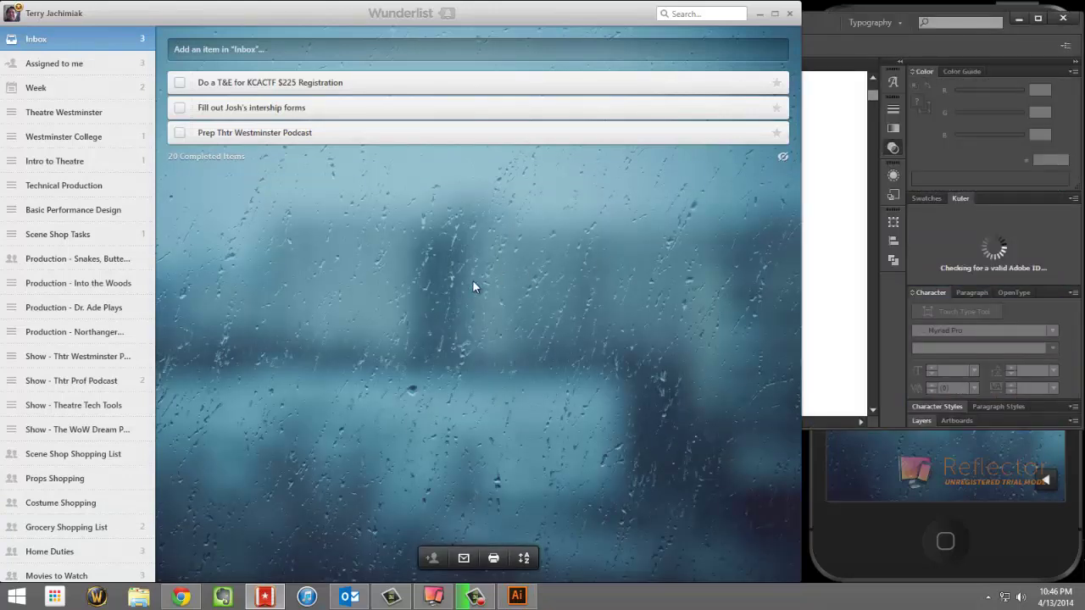
Switch to the phone mirrored in Reflector, view its navigation list, and enter and leave the edit mode of Intro to Theatre.
left_click(433, 597)
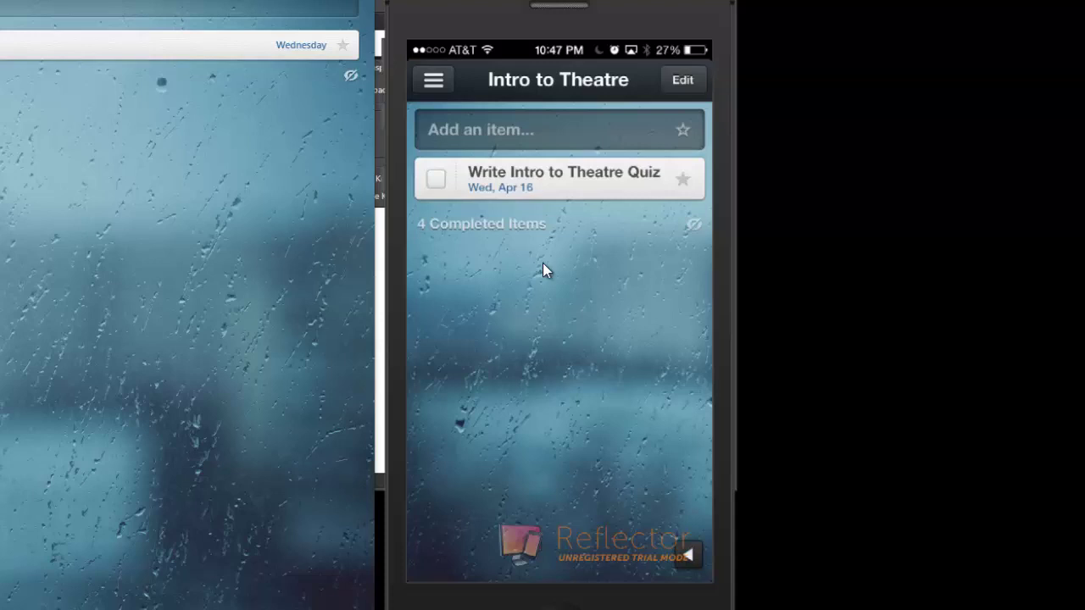
left_click(431, 95)
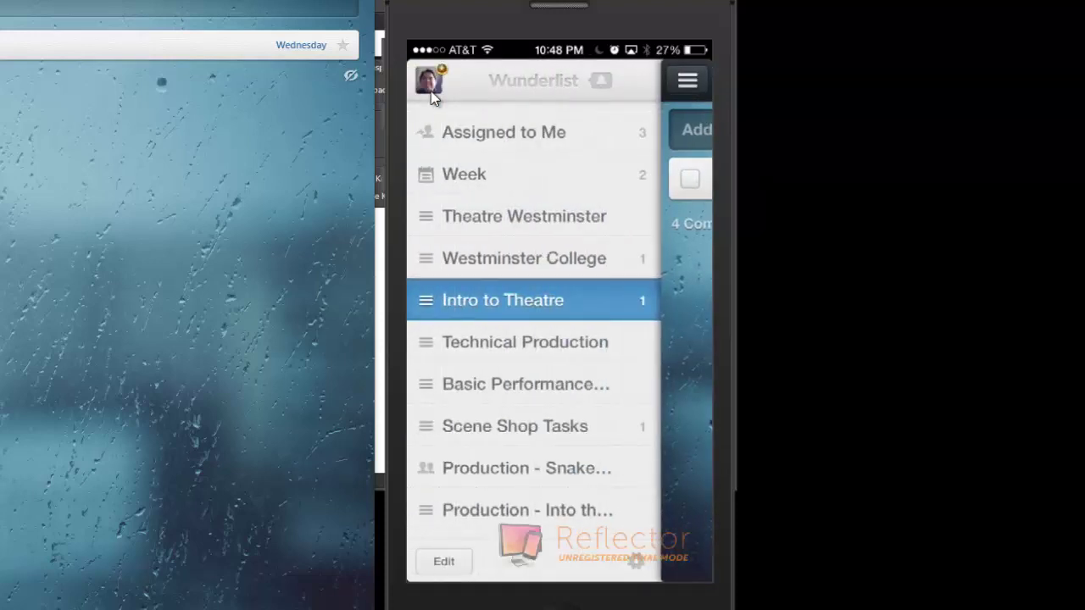
left_click(431, 92)
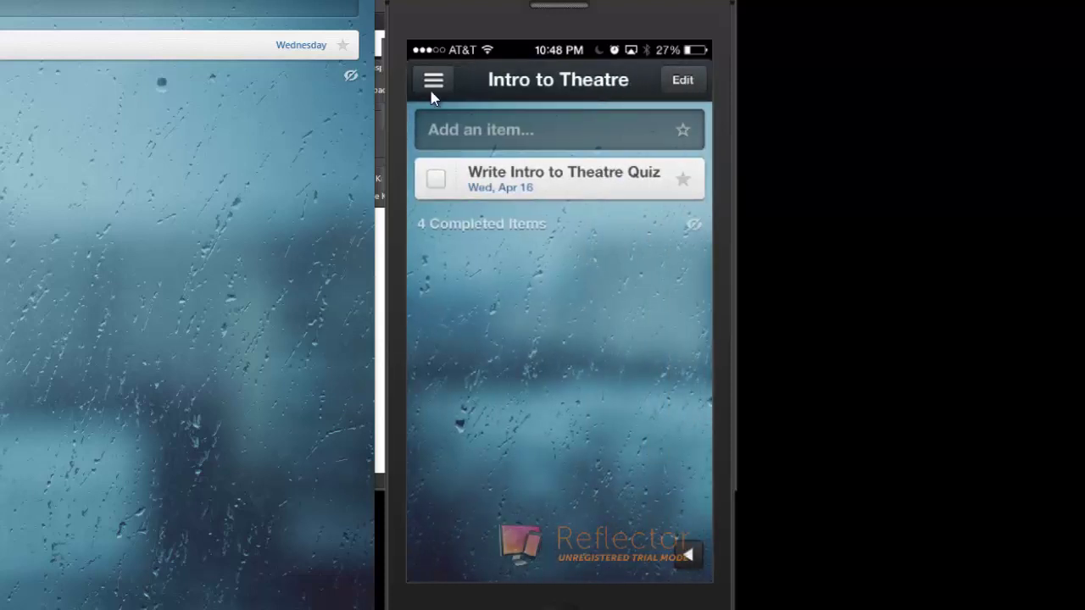
left_click(682, 82)
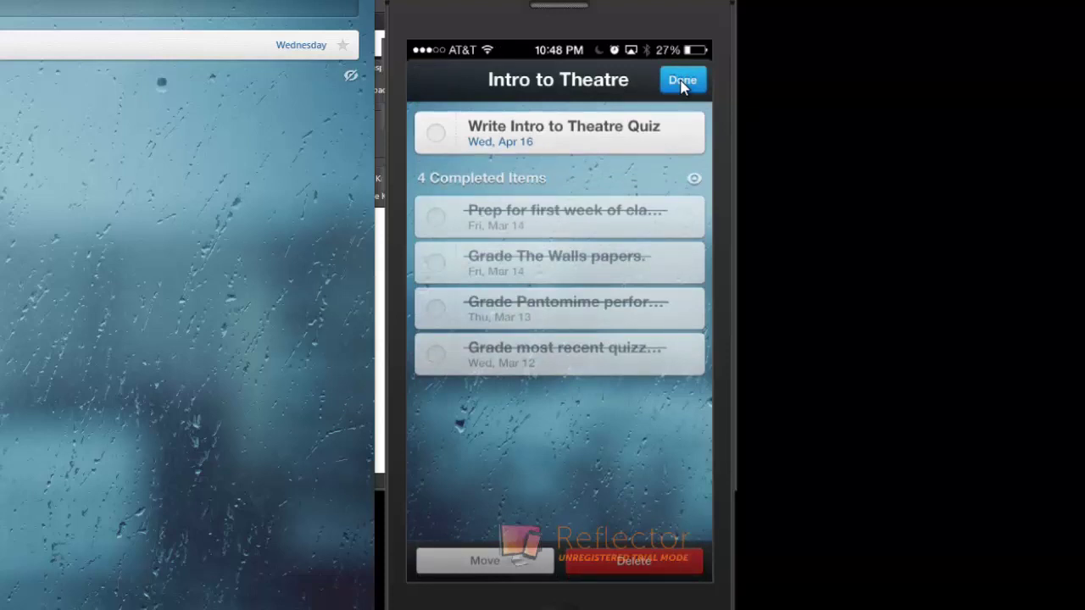
left_click(682, 81)
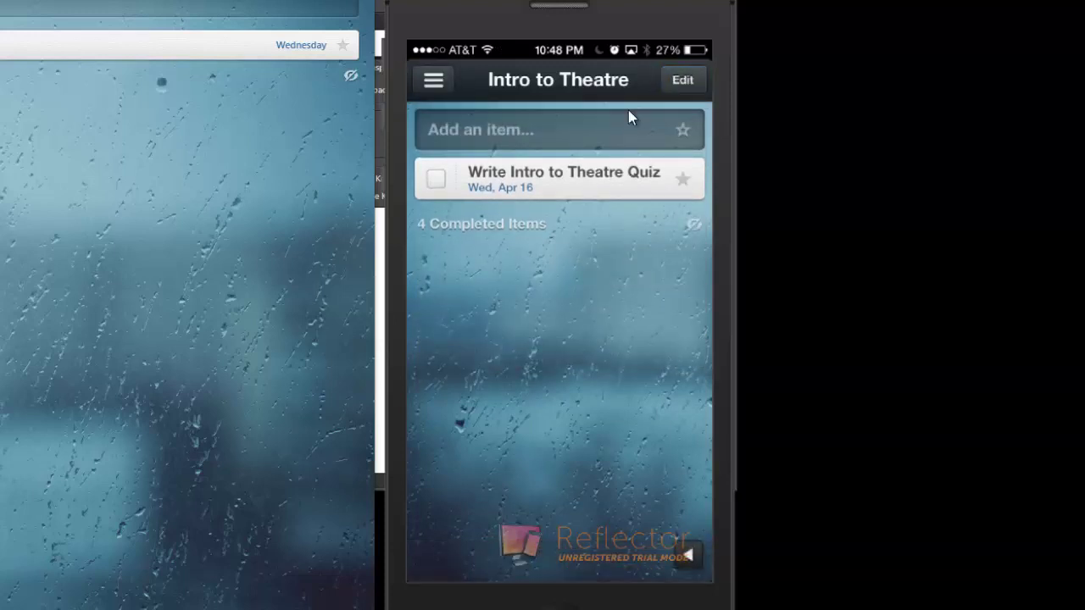
Request deletion of the Write Intro to Theatre Quiz item in the desktop list and decline the confirmation.
left_click(692, 559)
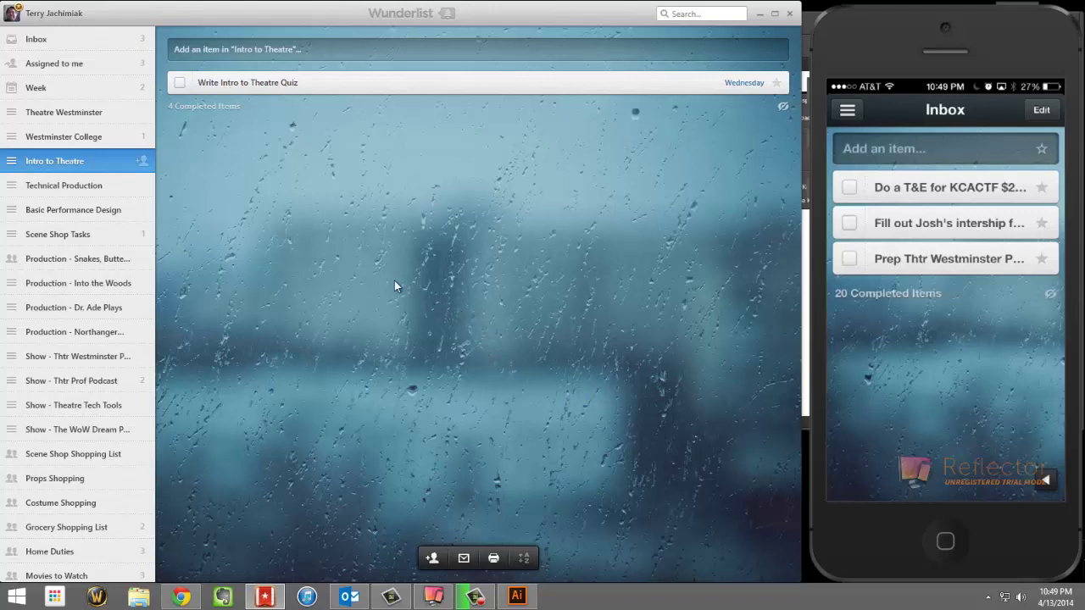
left_click(244, 88)
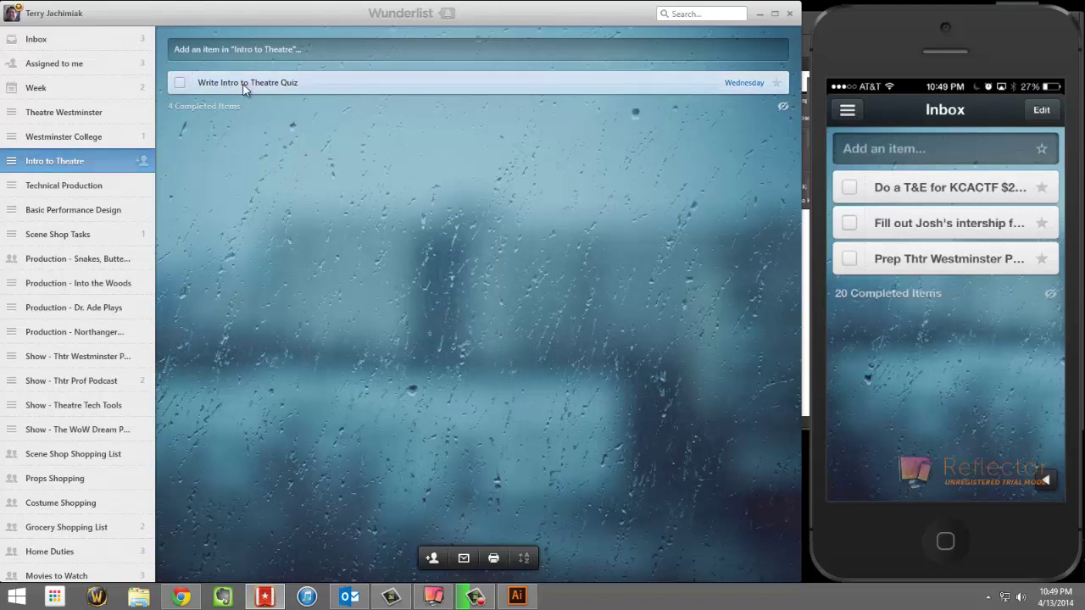
right_click(384, 85)
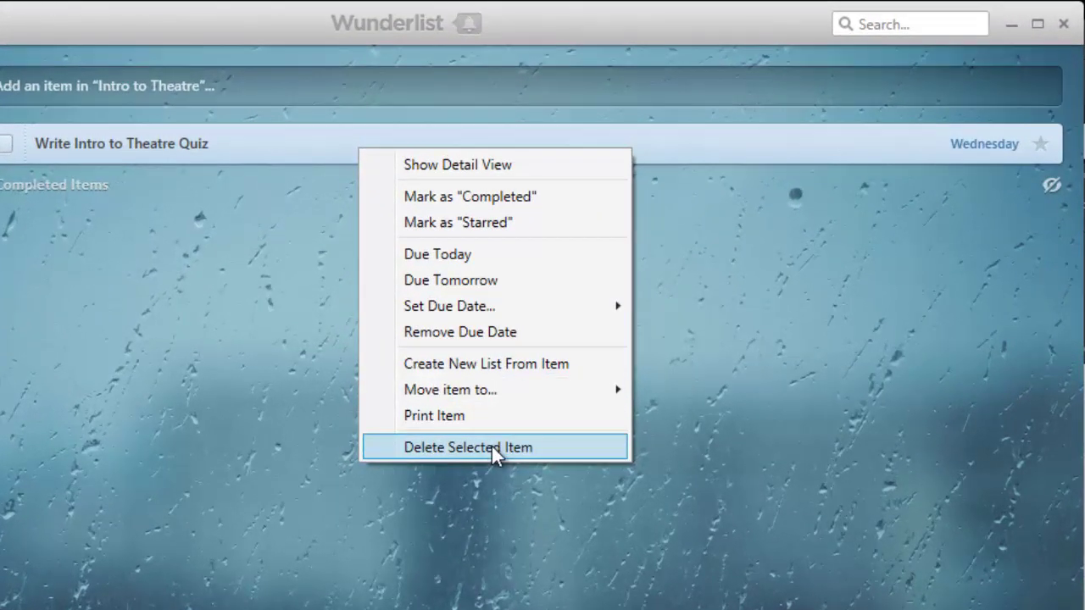
left_click(491, 447)
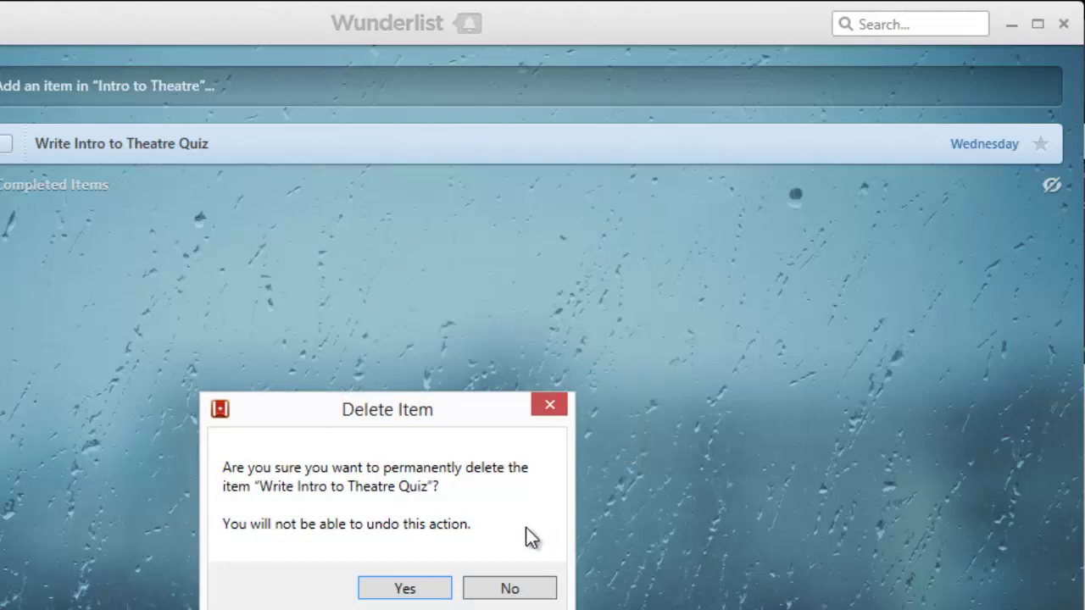
left_click(517, 596)
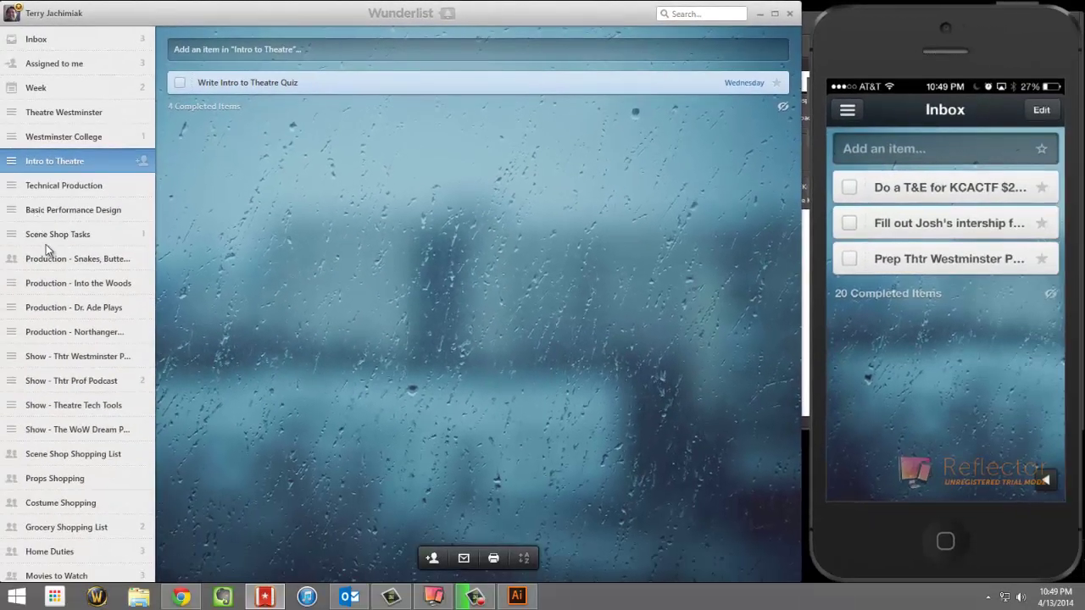
Show the completed items of Production - Snakes, Butterbeans, and the Discovery of Electricity and permanently delete Design playbill.
left_click(48, 208)
left_click(52, 187)
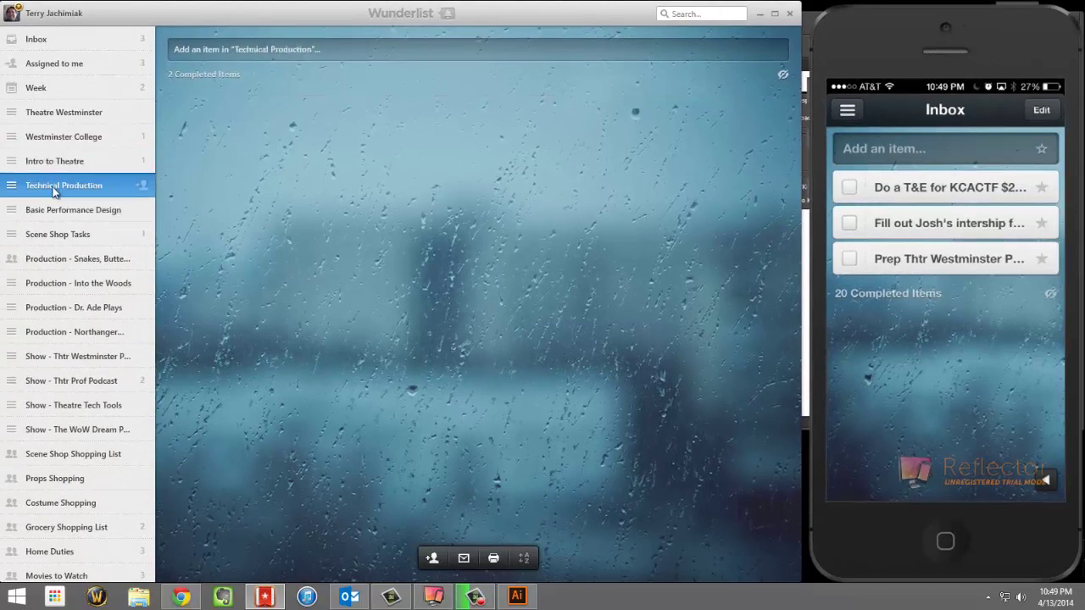
left_click(72, 267)
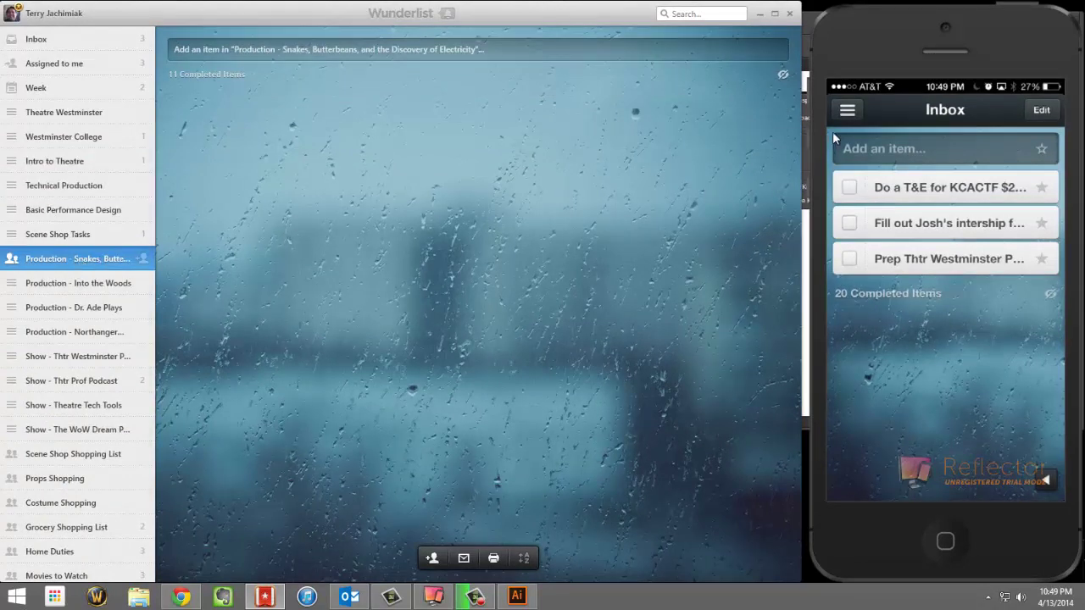
left_click(783, 74)
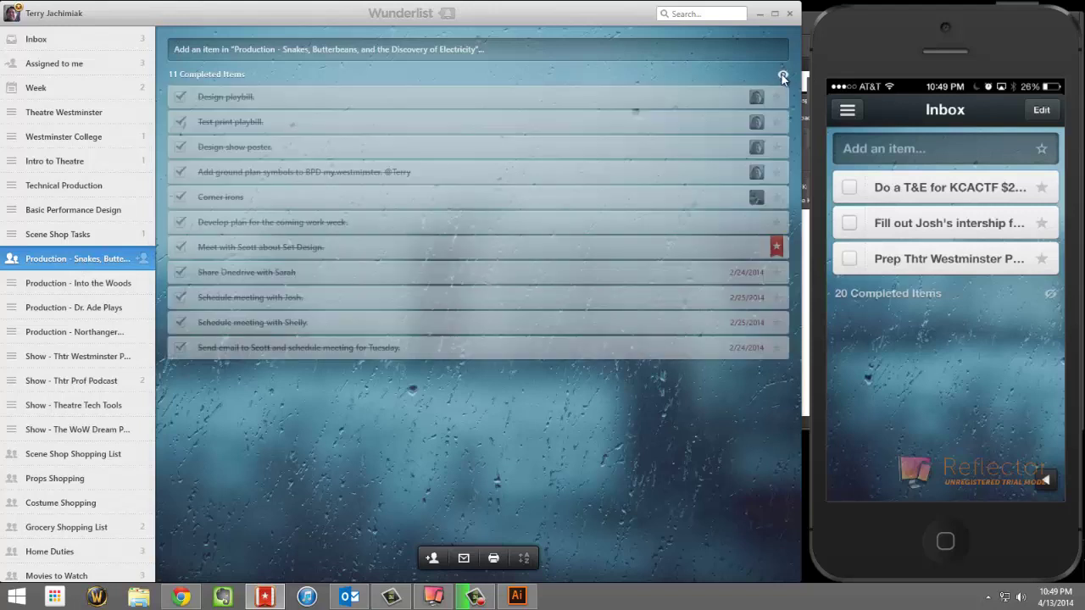
right_click(550, 95)
left_click(606, 282)
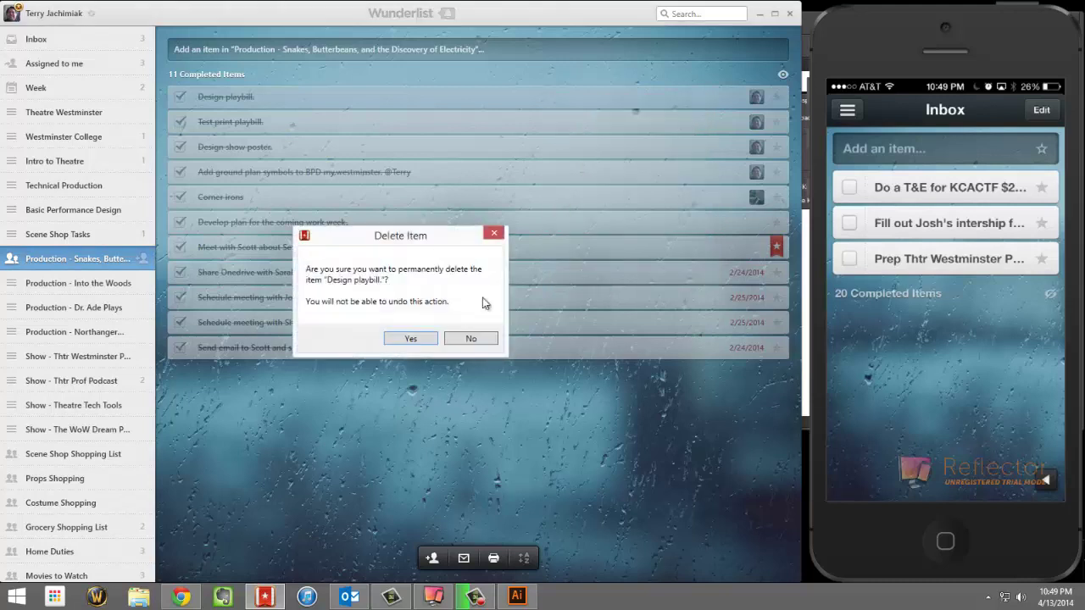
left_click(410, 339)
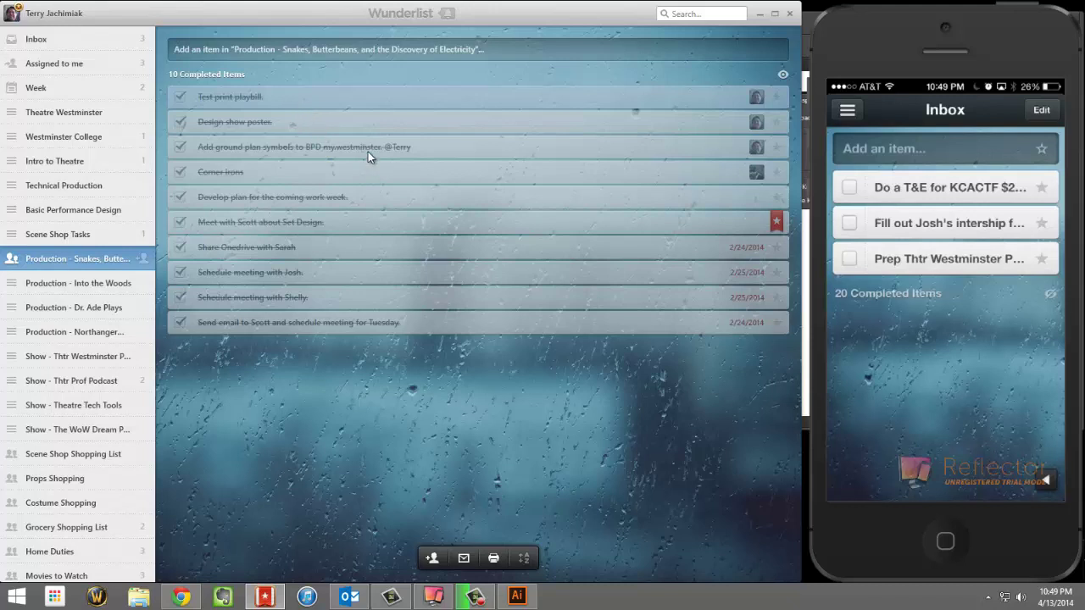
Permanently delete the completed items Test print playbill, Design show poster and Add ground plan symbols together.
right_click(474, 148)
left_click(561, 336)
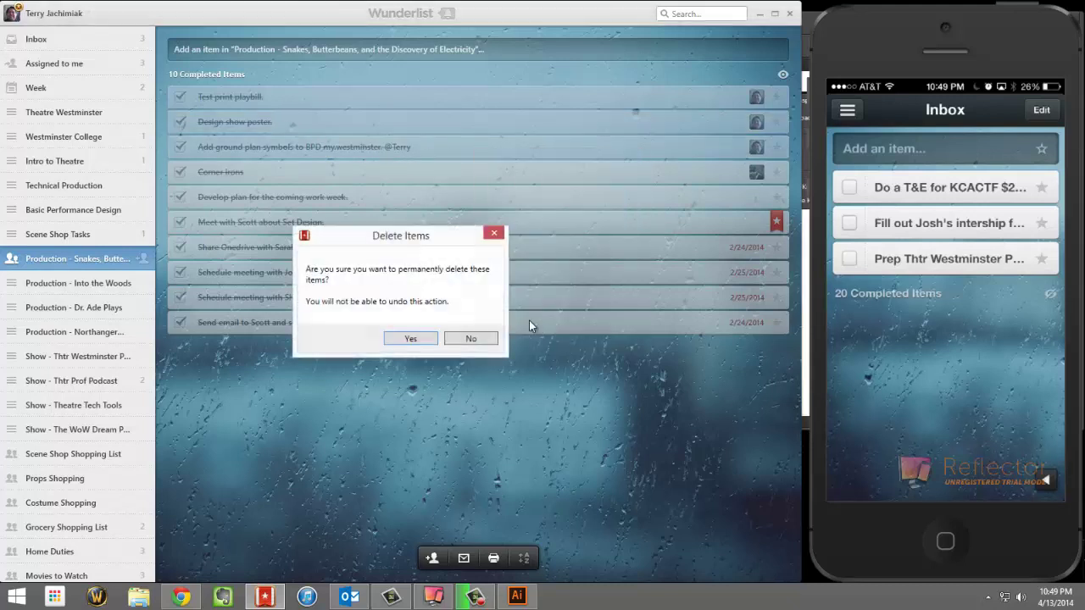
left_click(409, 339)
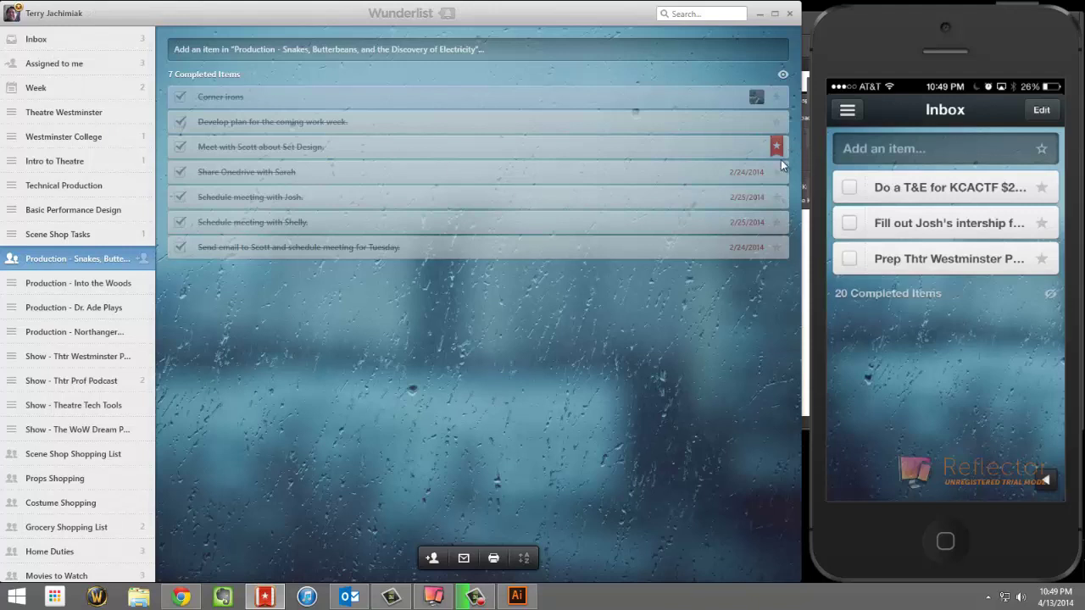
Hide the Inbox's completed items and star the item about filling out internship forms.
left_click(70, 43)
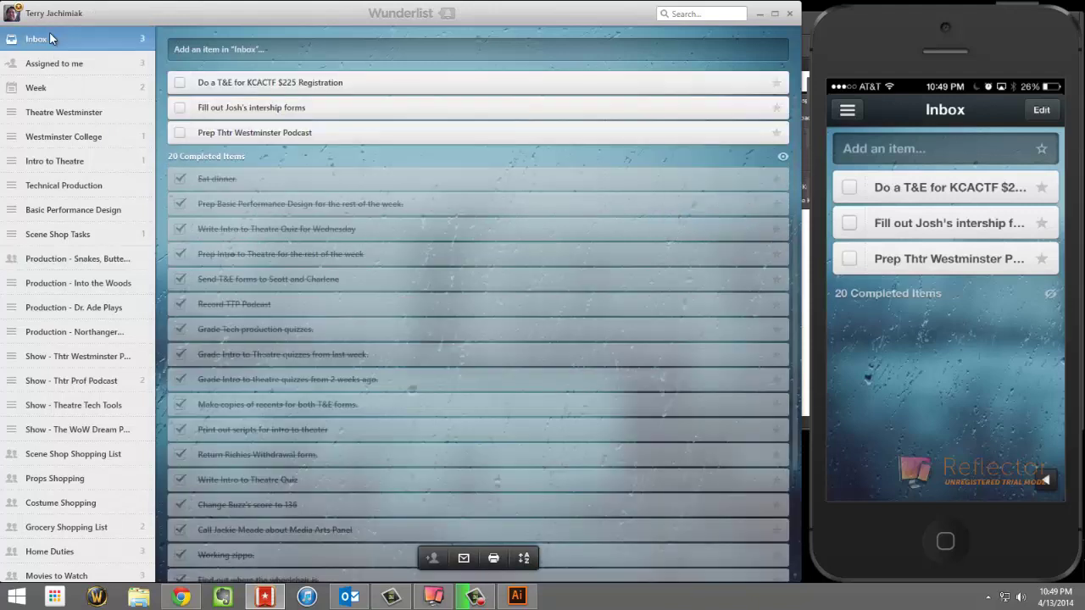
left_click(784, 156)
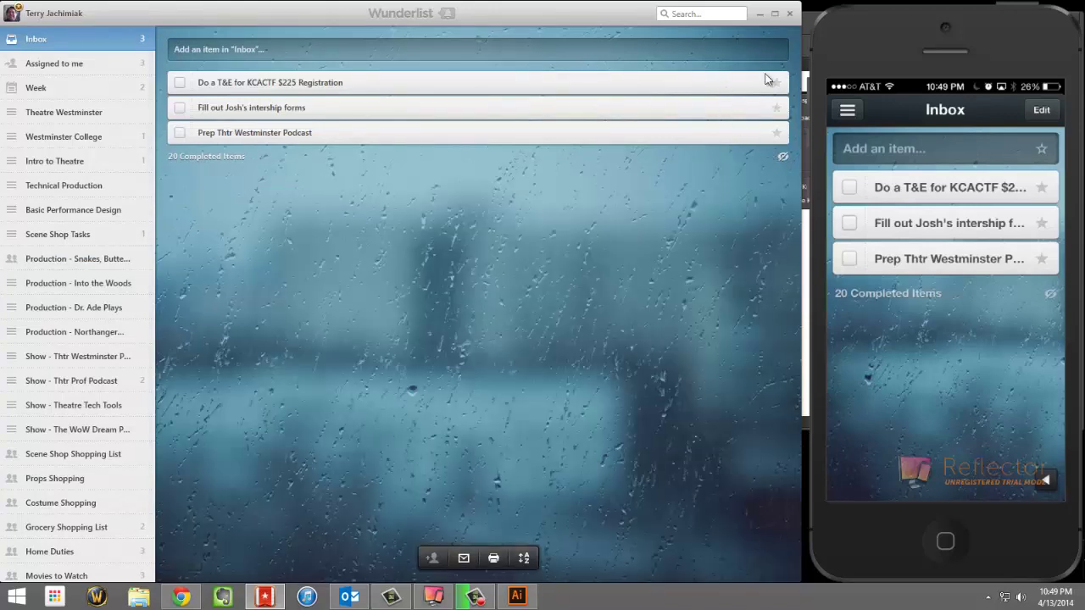
left_click(775, 108)
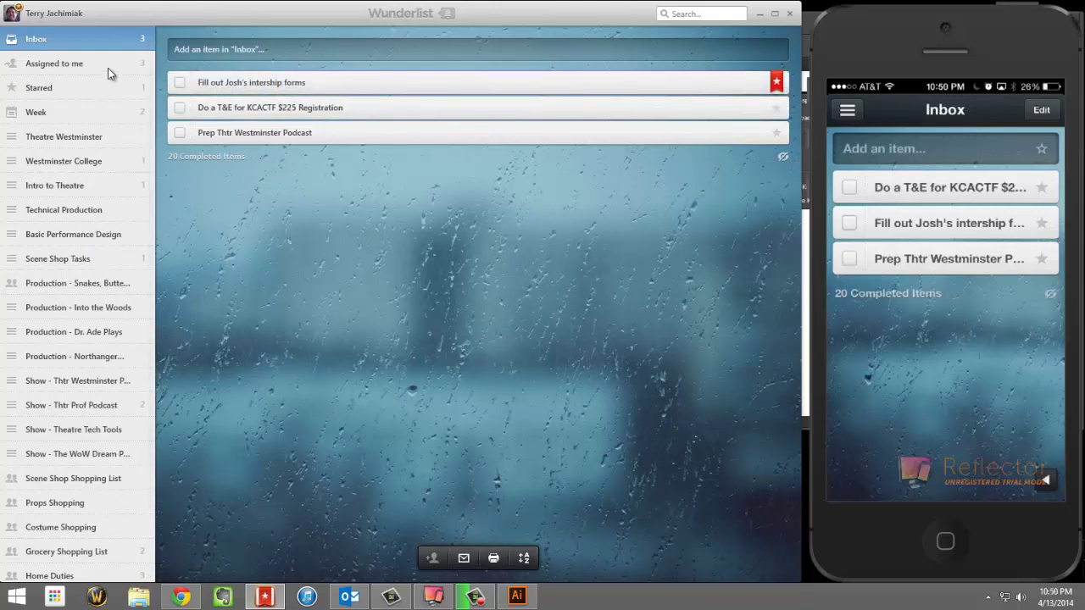
In Show - Thtr Prof Podcast, star the item about finishing the interview edit and mark it completed.
left_click(103, 409)
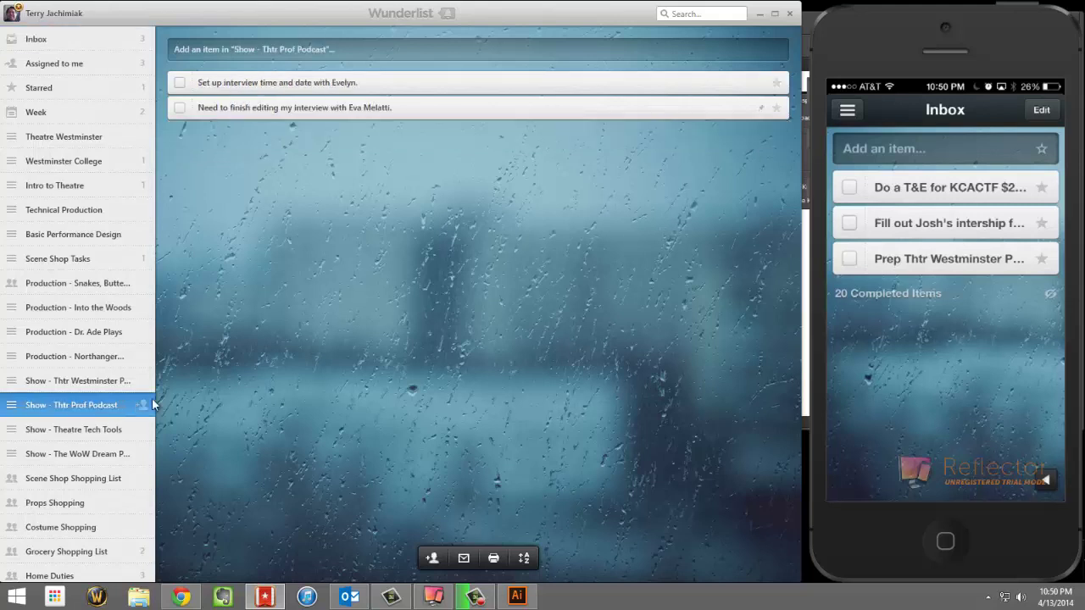
left_click(777, 108)
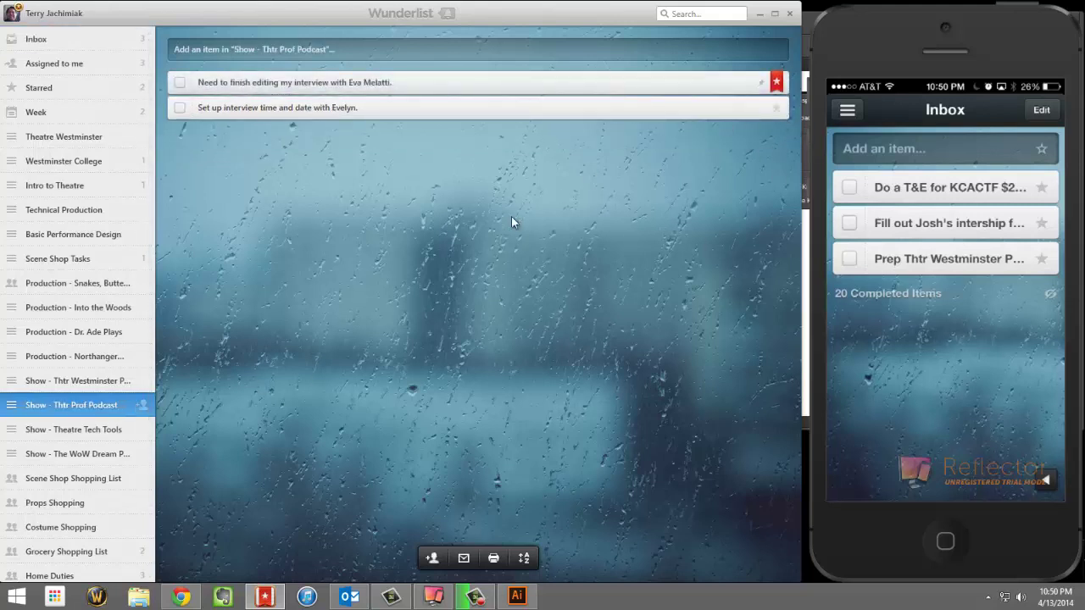
left_click(179, 84)
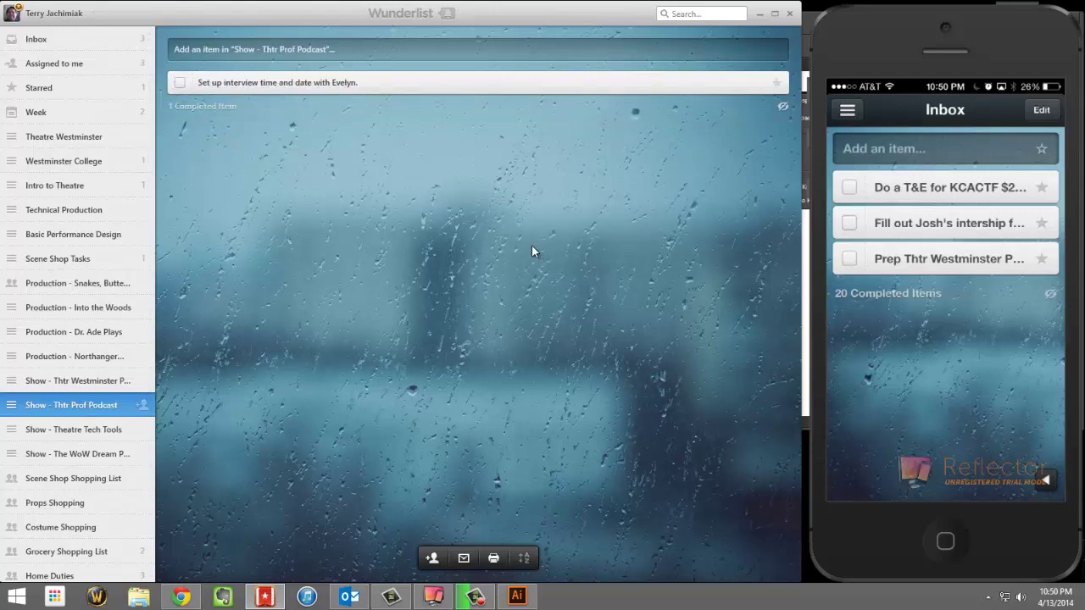
Review the Starred and Assigned to me views, star Westminster College's item about the fine arts contact, and check Starred again.
left_click(41, 41)
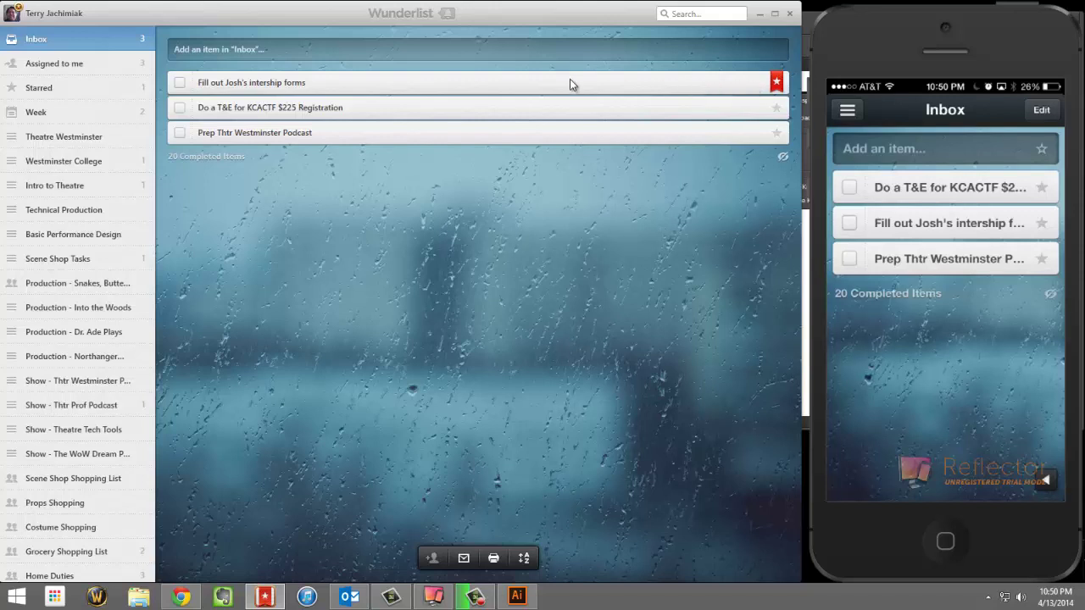
left_click(37, 88)
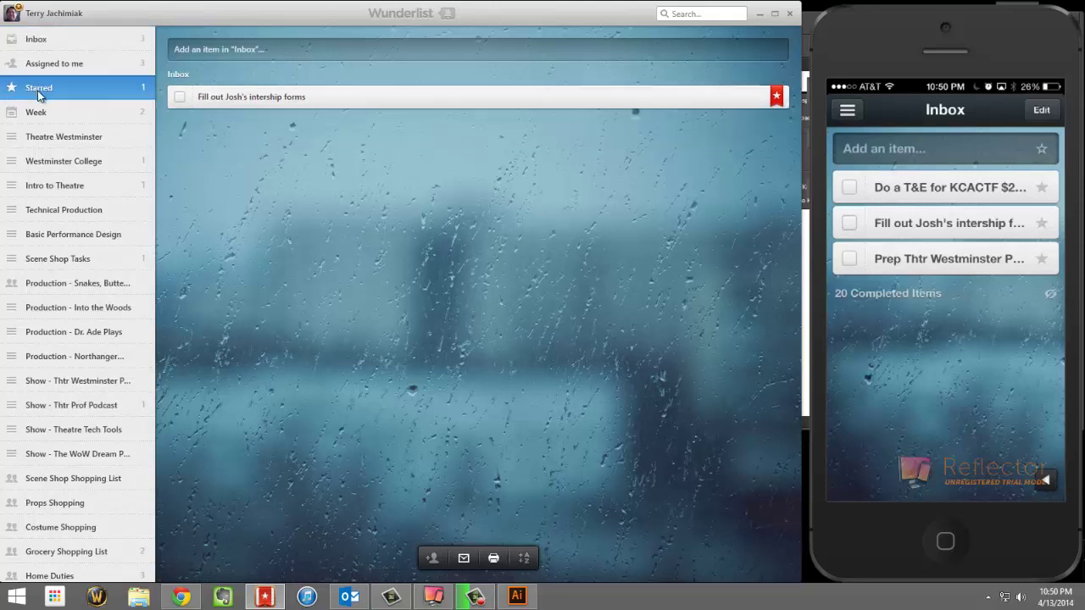
left_click(47, 68)
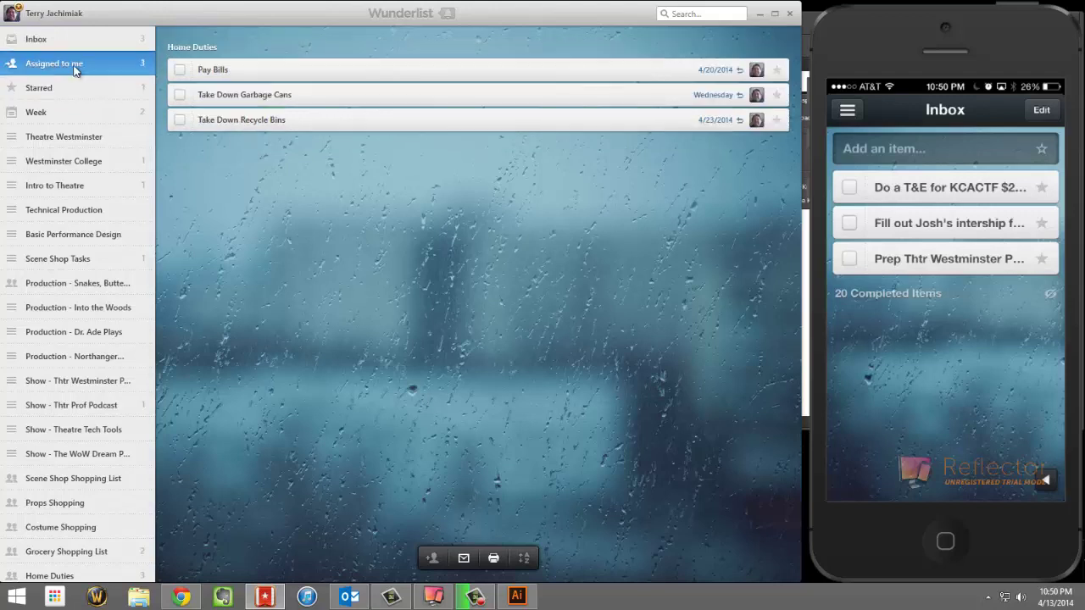
left_click(110, 108)
left_click(119, 168)
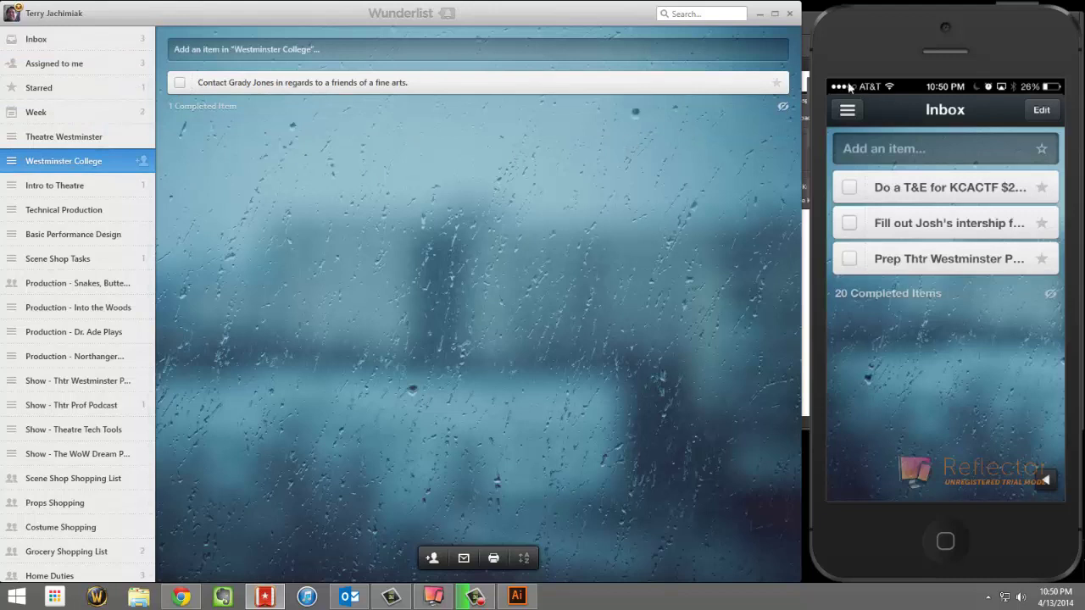
left_click(773, 83)
left_click(90, 88)
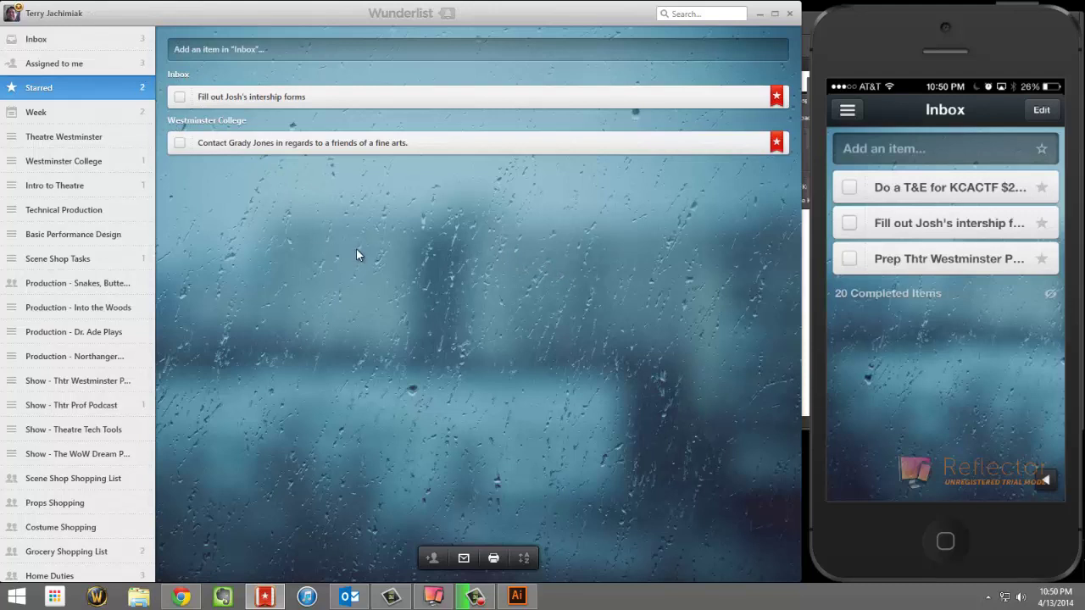
Search all lists for the first name of the podcast interviewee.
left_click(709, 15)
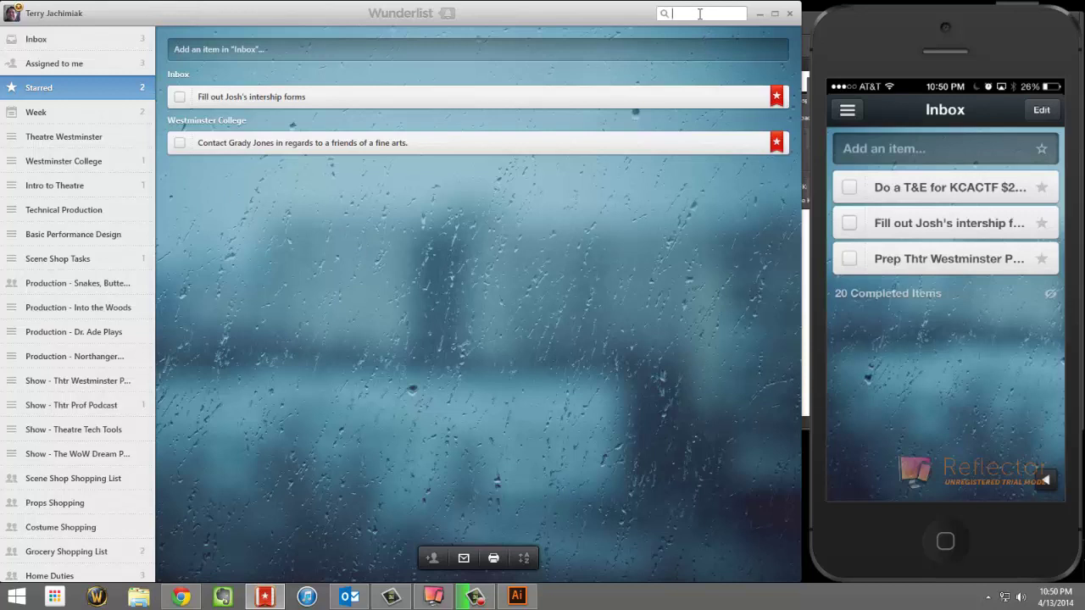
type("eva")
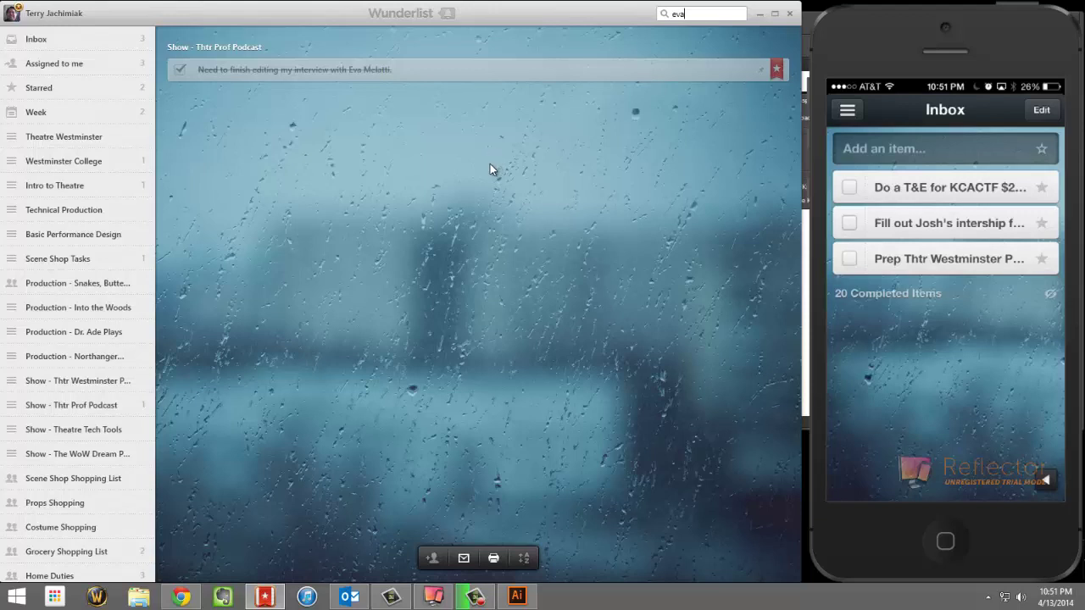
left_click(180, 597)
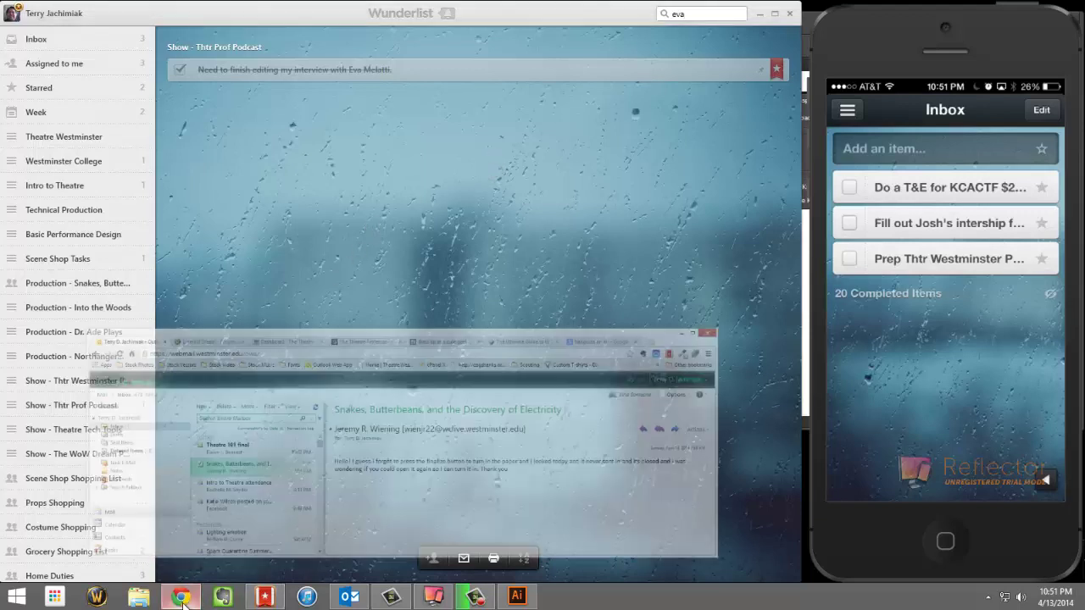
left_click(967, 181)
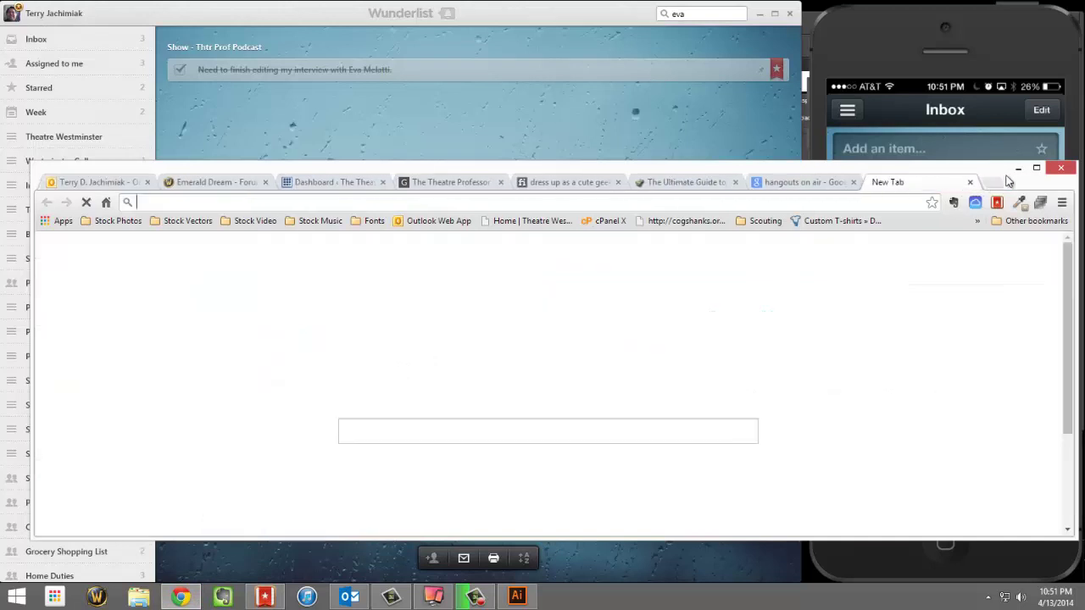
left_click(1036, 167)
type("w")
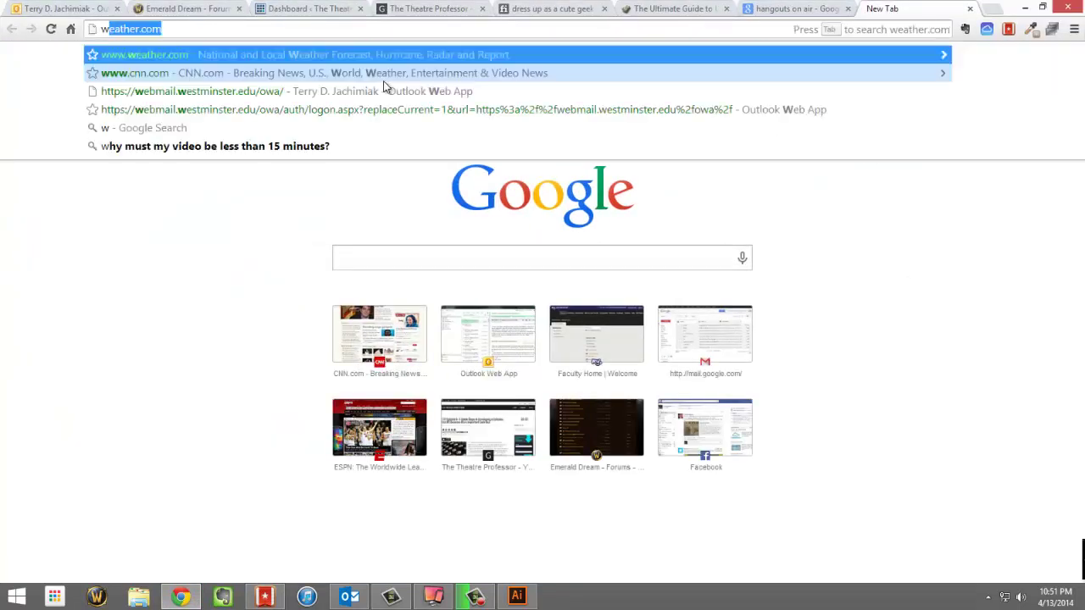
type("ww.wunderlist.com")
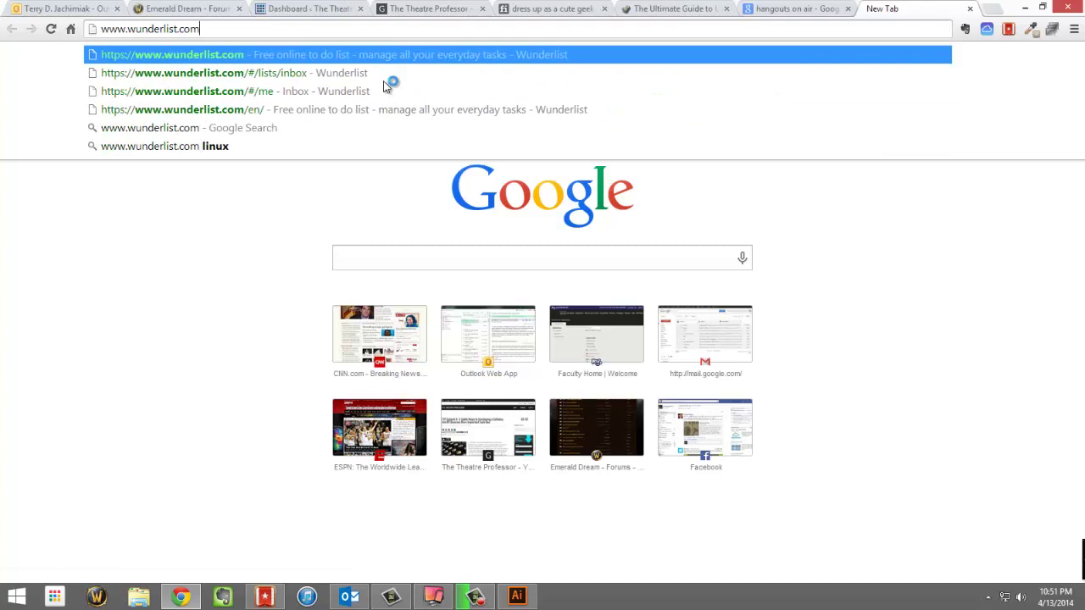
key("Return")
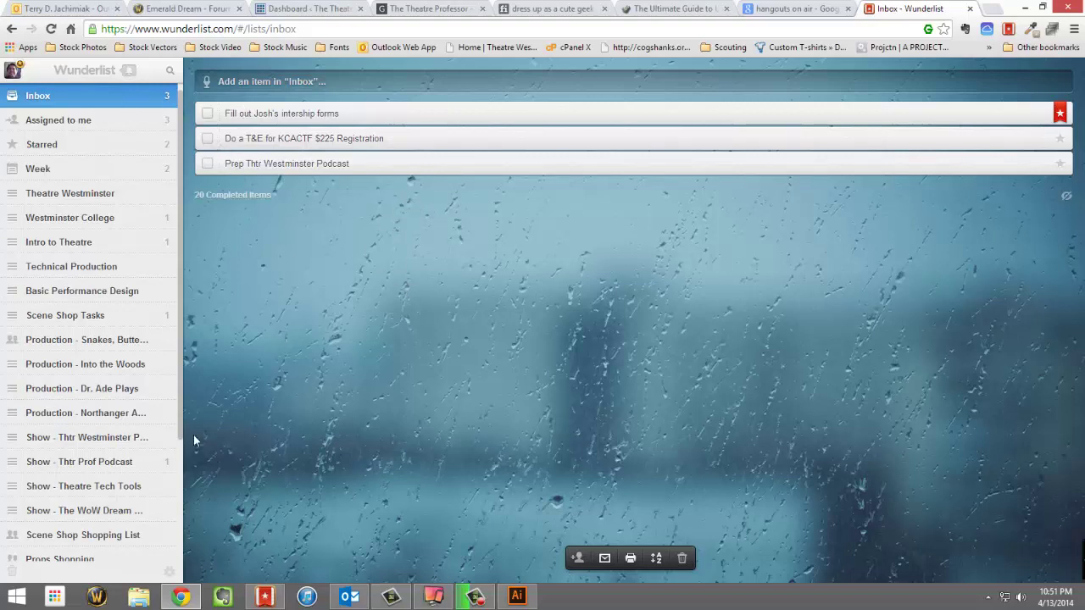
Try to reach the site's home page by removing /#/lists/inbox from the address and reloading.
left_click_drag(296, 29, 233, 29)
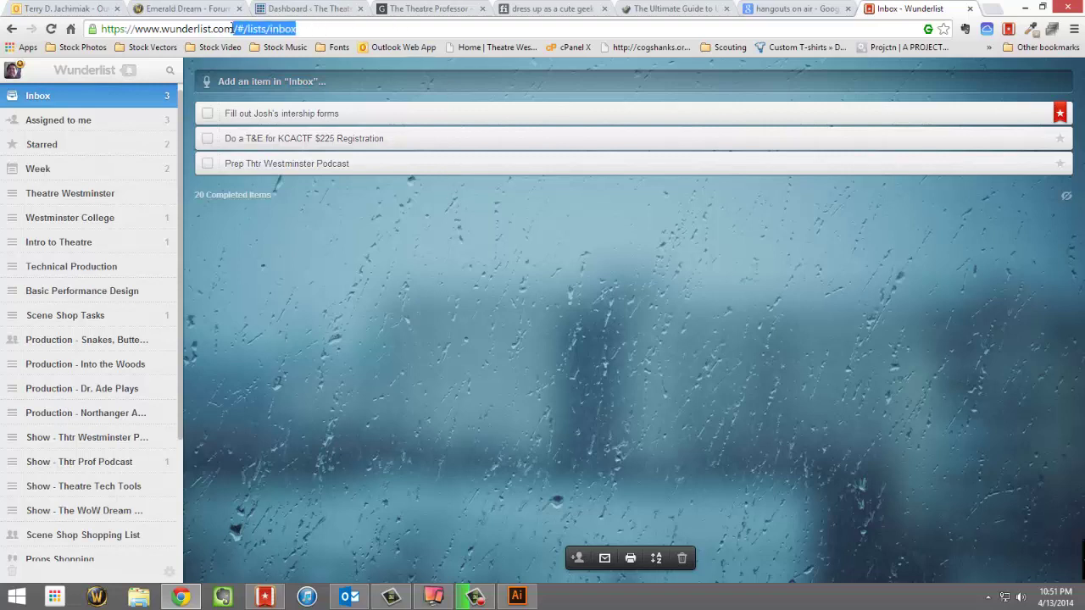
key("BackSpace")
key("Return")
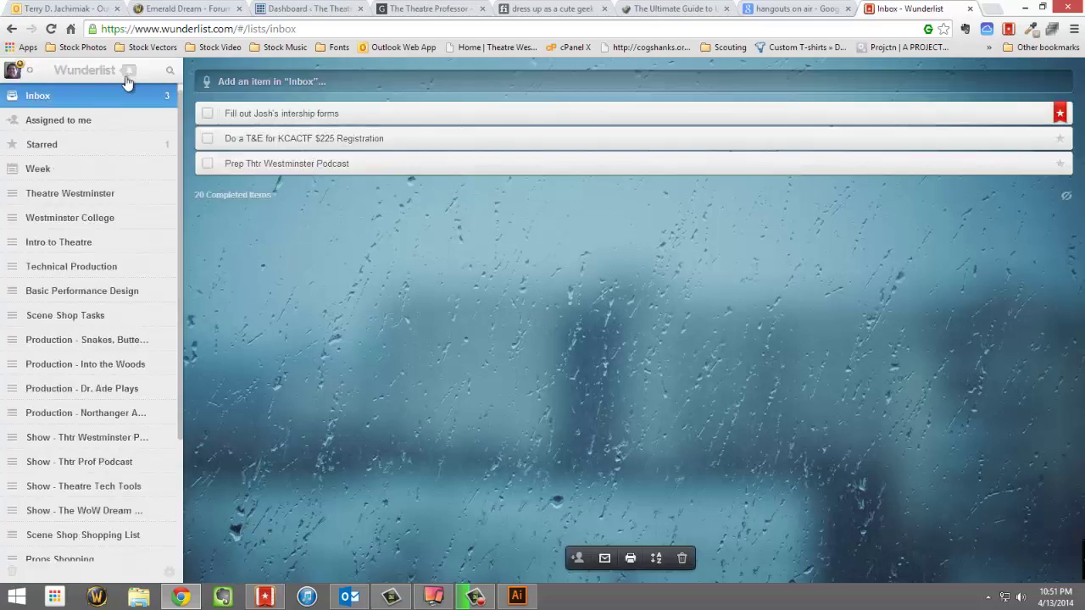
Log out of the Wunderlist web account and look over the home page's sign-up, download and feature sections.
left_click(20, 73)
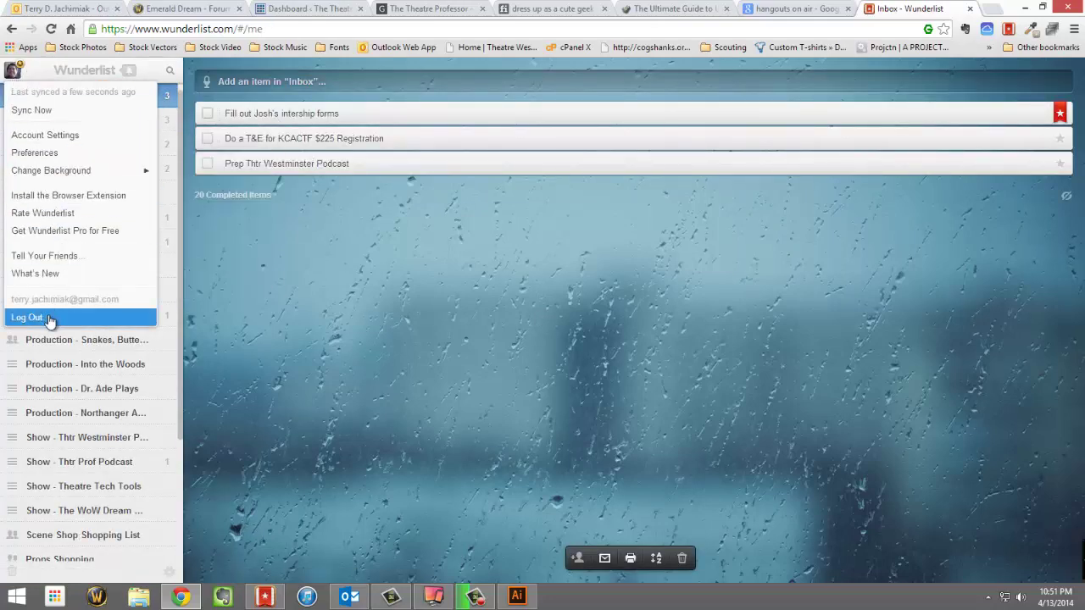
key("Escape")
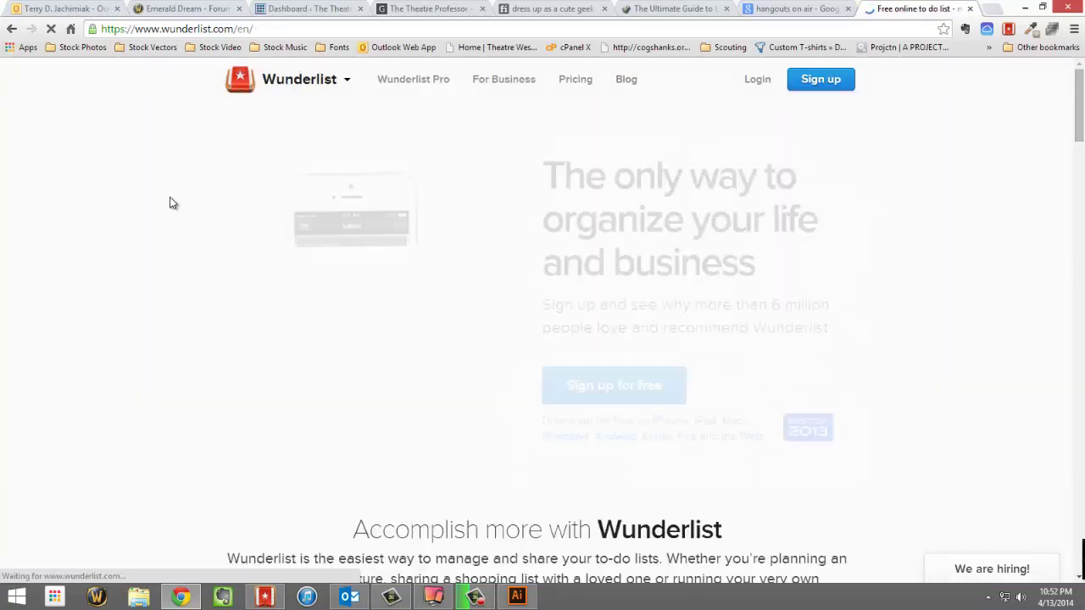
scroll(170, 201, "down", 1)
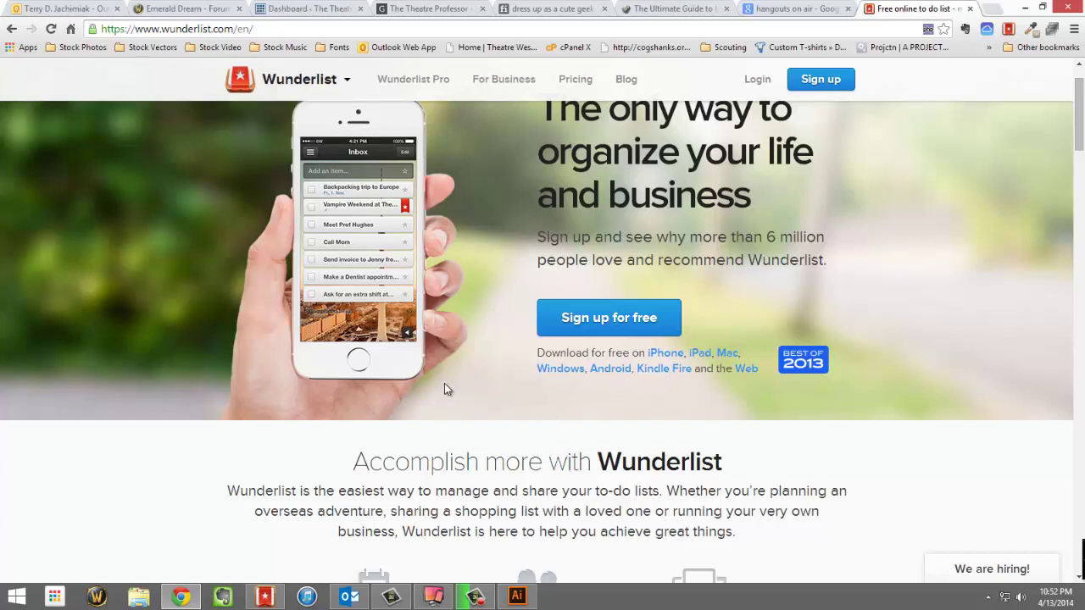
scroll(444, 383, "down", 2)
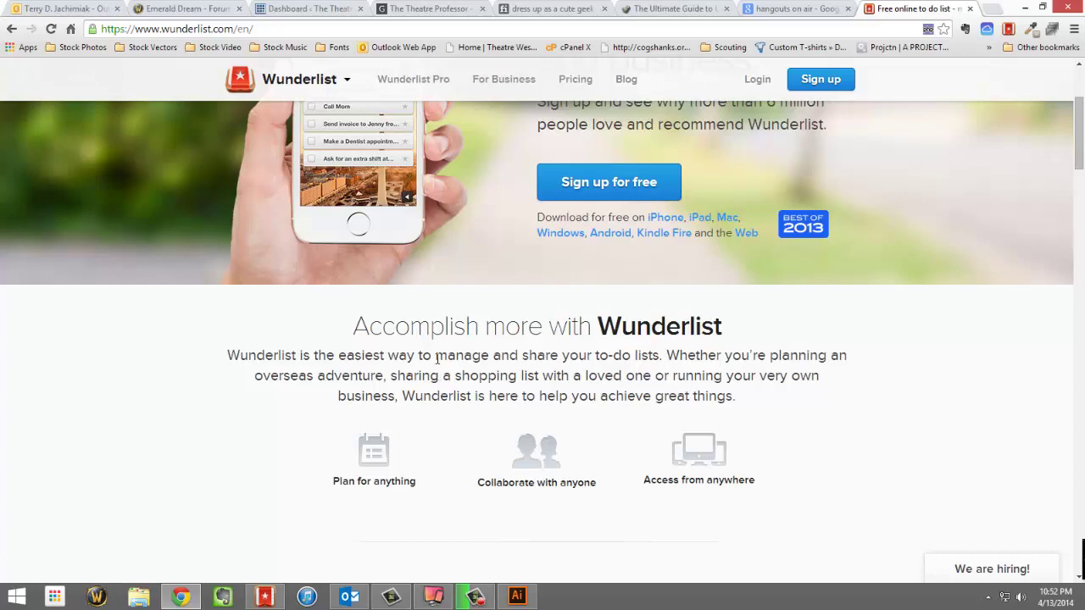
scroll(435, 360, "down", 3)
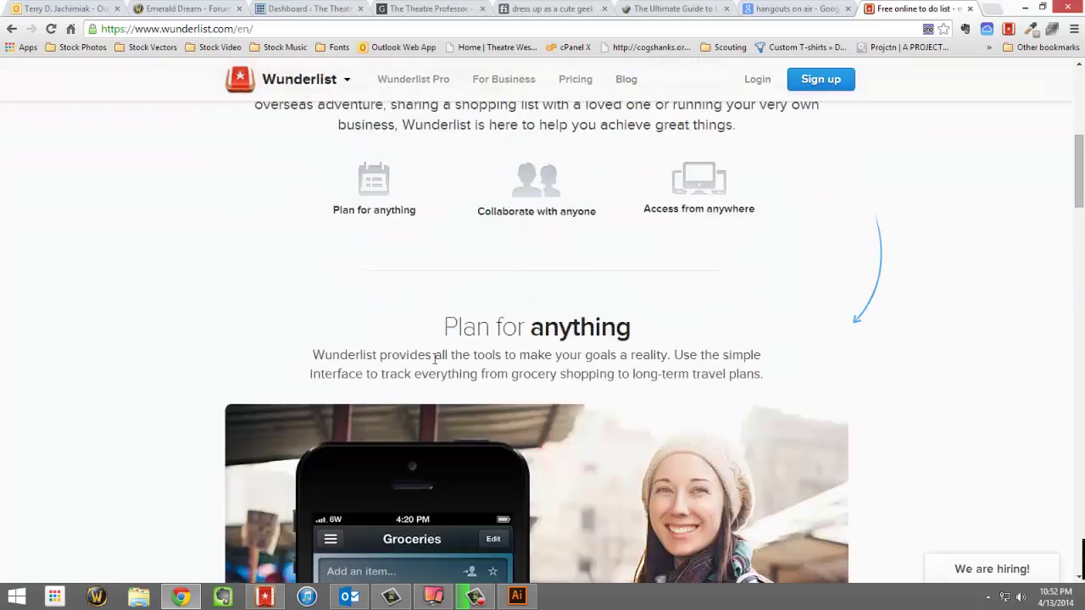
scroll(435, 364, "up", 5)
scroll(435, 365, "up", 2)
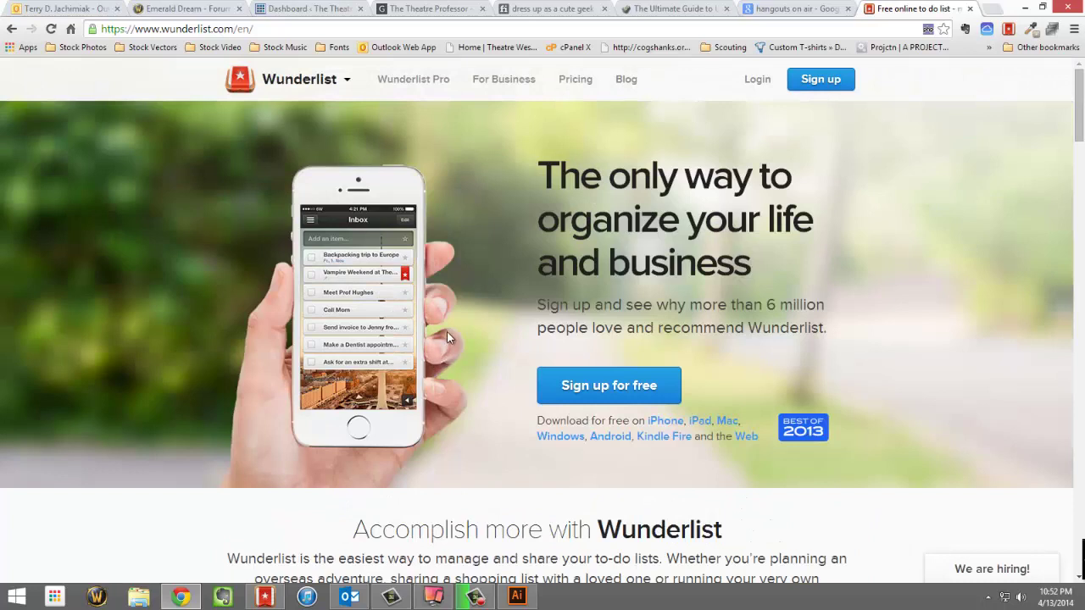